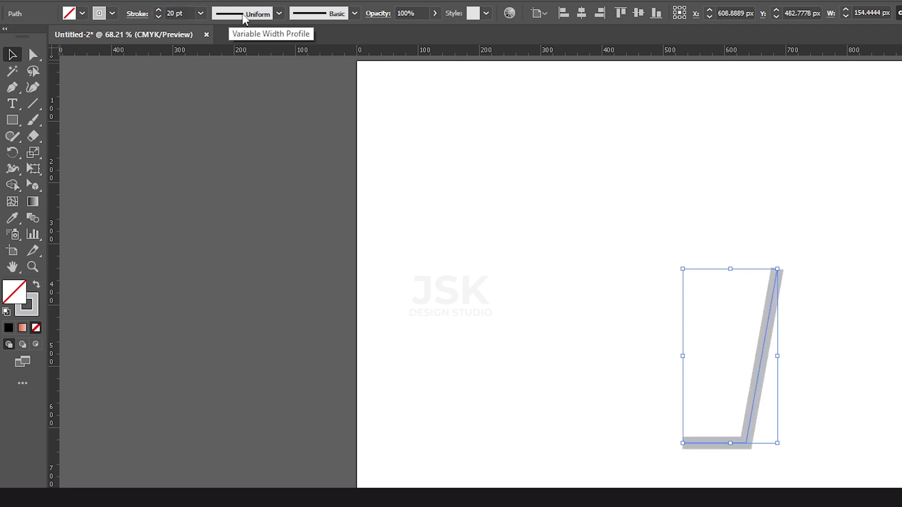
Draw a circle about 178 px across with a 20 pt grey stroke beside the cup outline.
{"action": "left_click", "coordinate": [633, 219]}
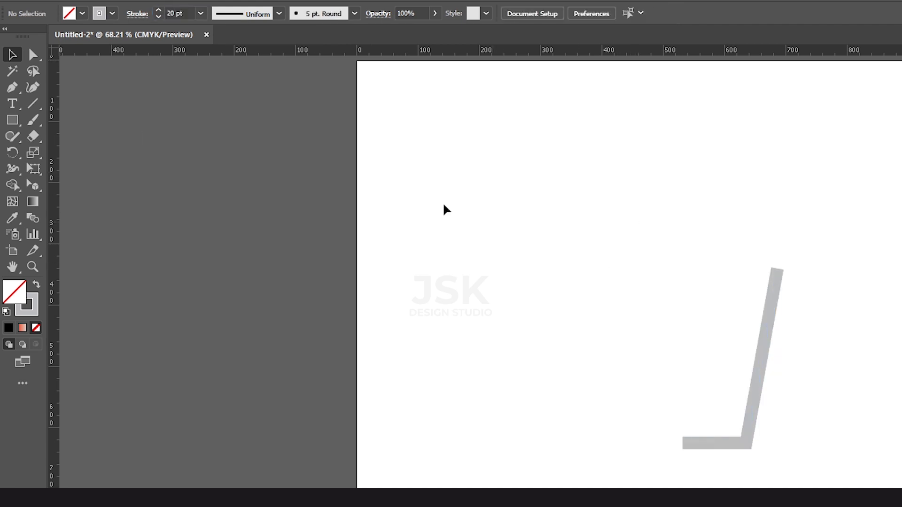
{"action": "left_click", "coordinate": [12, 121]}
{"action": "key", "text": "l"}
{"action": "left_click_drag", "start_coordinate": [510, 253], "coordinate": [618, 362]}
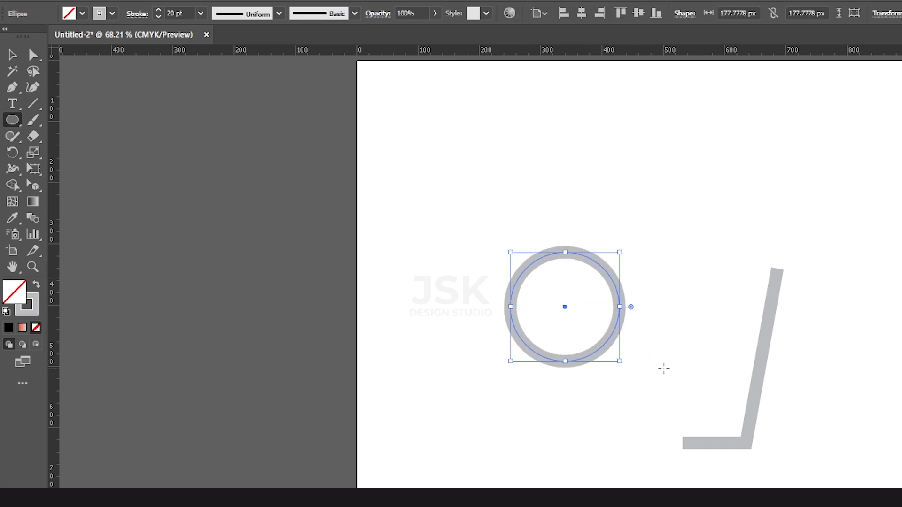
Delete the circle's left anchor point to leave only its right half as a handle arc.
{"action": "key", "text": "ctrl+plus"}
{"action": "key", "text": "ctrl+plus"}
{"action": "key", "text": "v"}
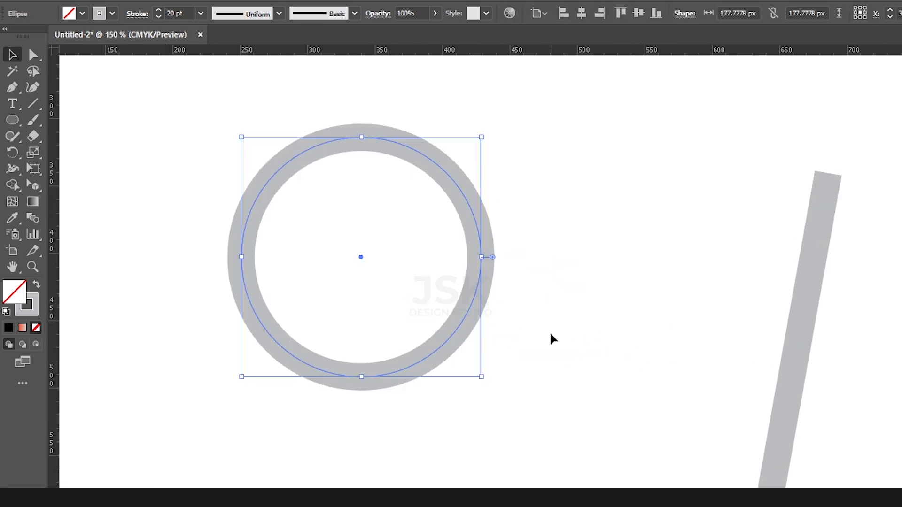
{"action": "left_click", "coordinate": [341, 229]}
{"action": "left_click", "coordinate": [334, 147]}
{"action": "left_click", "coordinate": [33, 55]}
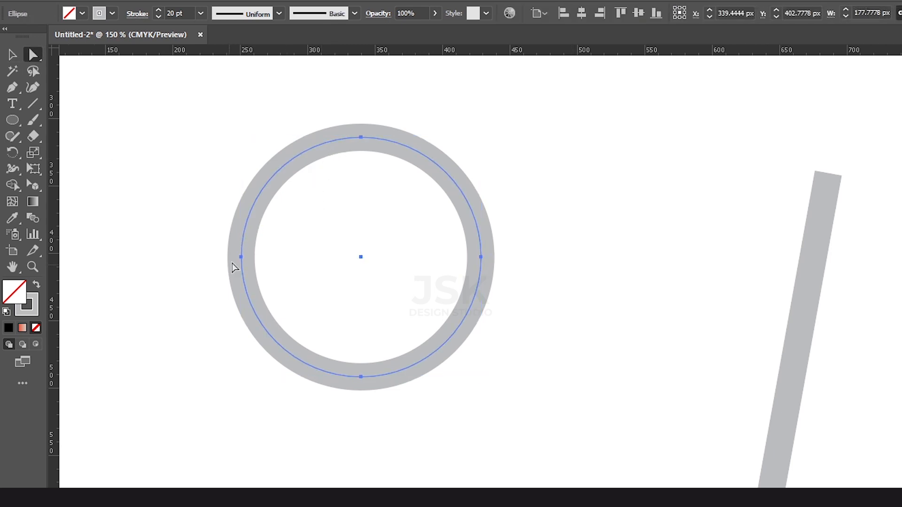
{"action": "left_click_drag", "start_coordinate": [196, 217], "coordinate": [305, 323]}
{"action": "key", "text": "Delete"}
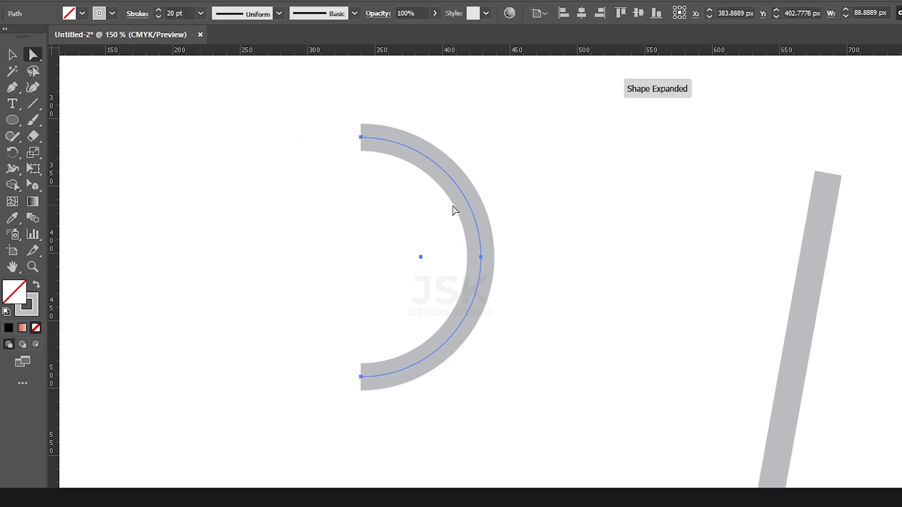
Move the handle arc to the right of the cup outline and shift the cup outline about 100 px left.
{"action": "key", "text": "v"}
{"action": "left_click", "coordinate": [559, 215]}
{"action": "left_click_drag", "start_coordinate": [463, 200], "coordinate": [762, 207]}
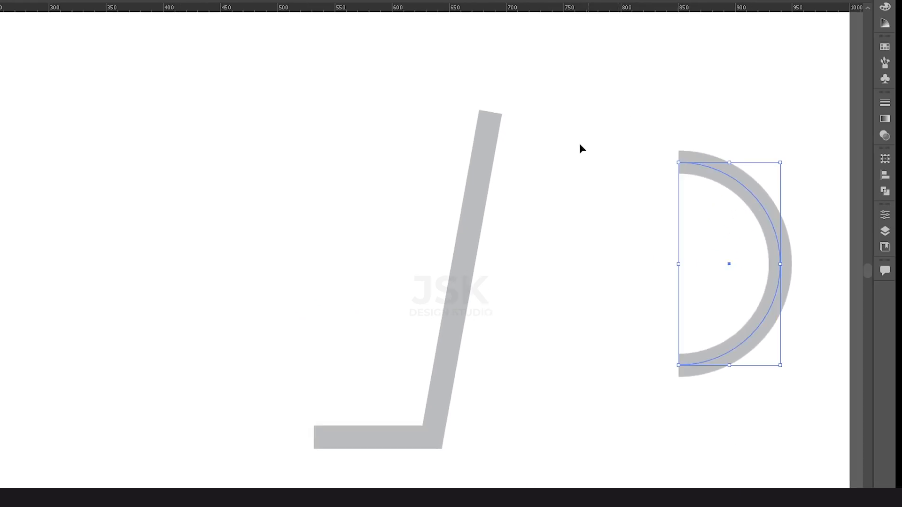
{"action": "left_click_drag", "start_coordinate": [572, 150], "coordinate": [503, 136]}
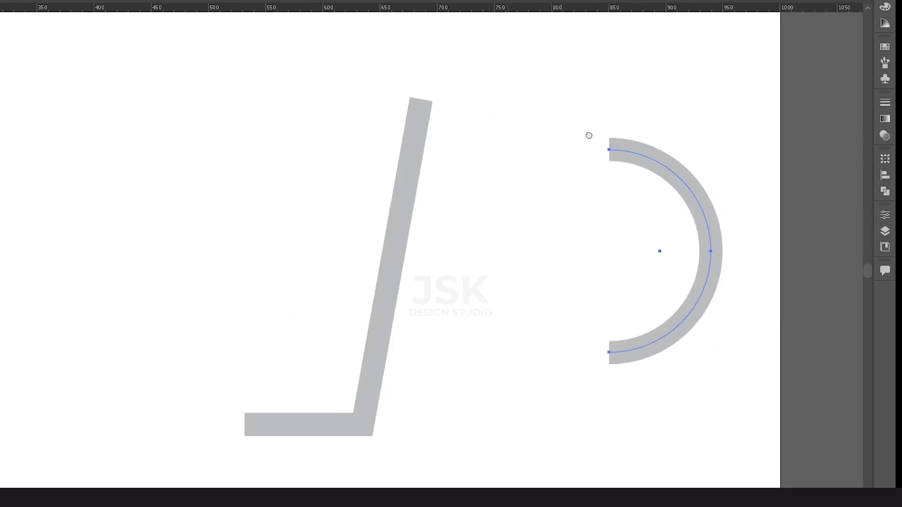
{"action": "left_click_drag", "start_coordinate": [589, 136], "coordinate": [670, 134]}
{"action": "left_click_drag", "start_coordinate": [496, 139], "coordinate": [378, 140]}
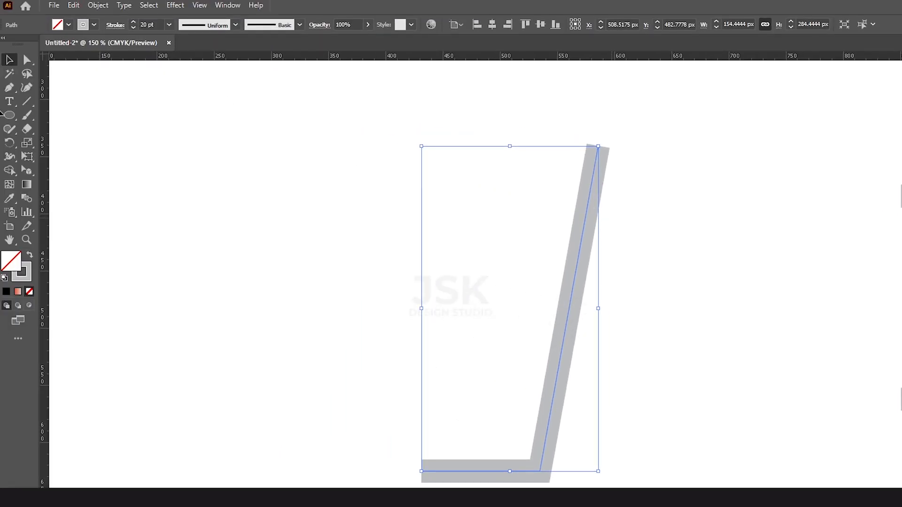
Slightly round the bottom corner of the cup outline with the Anchor Point Tool.
{"action": "left_click", "coordinate": [9, 88]}
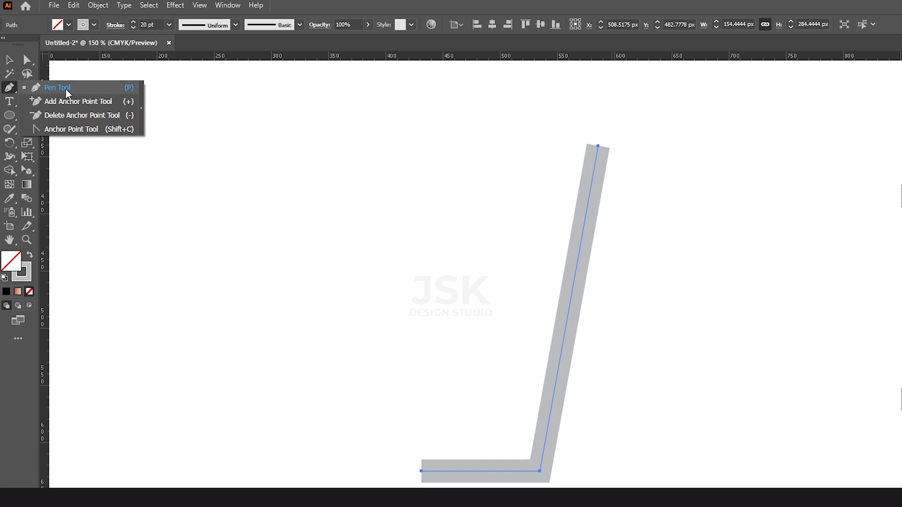
{"action": "left_click", "coordinate": [94, 132]}
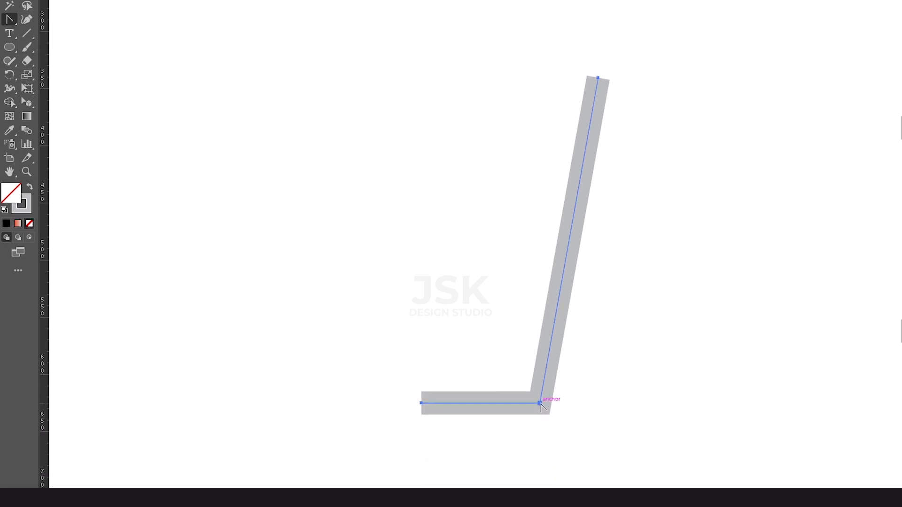
{"action": "left_click_drag", "start_coordinate": [540, 403], "coordinate": [527, 404]}
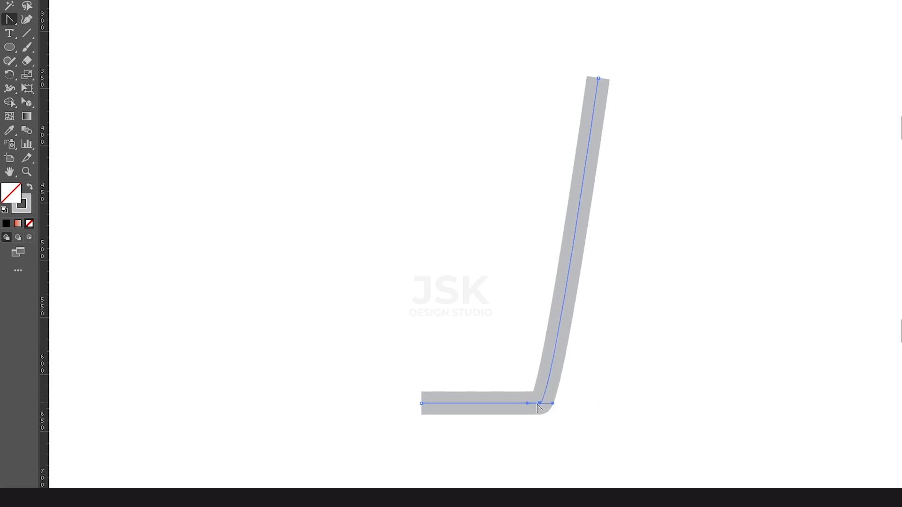
Give the cup outline's stroke round caps.
{"action": "key", "text": "v"}
{"action": "left_click", "coordinate": [666, 368]}
{"action": "left_click", "coordinate": [555, 372]}
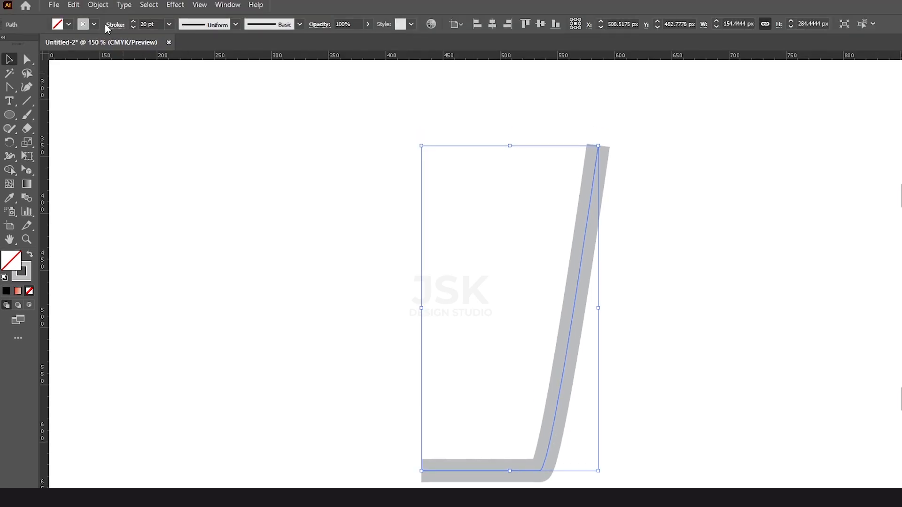
{"action": "left_click", "coordinate": [115, 29]}
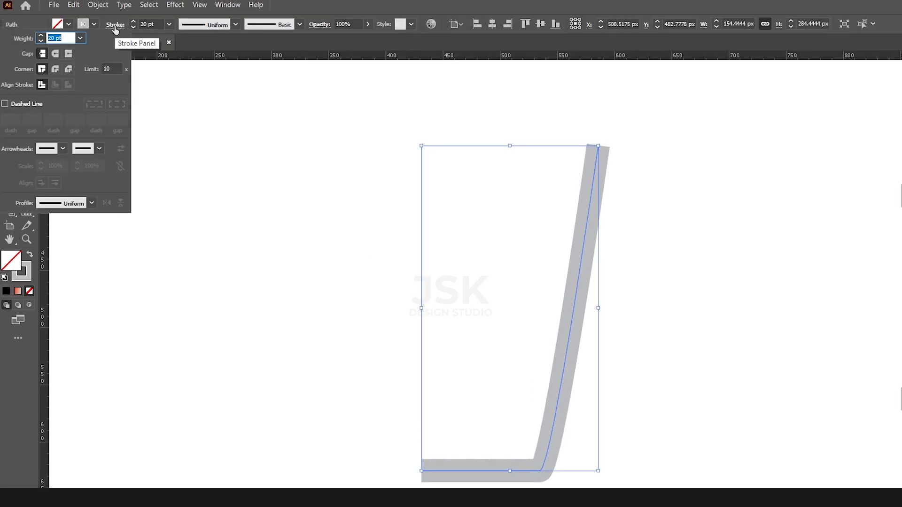
{"action": "left_click", "coordinate": [56, 54]}
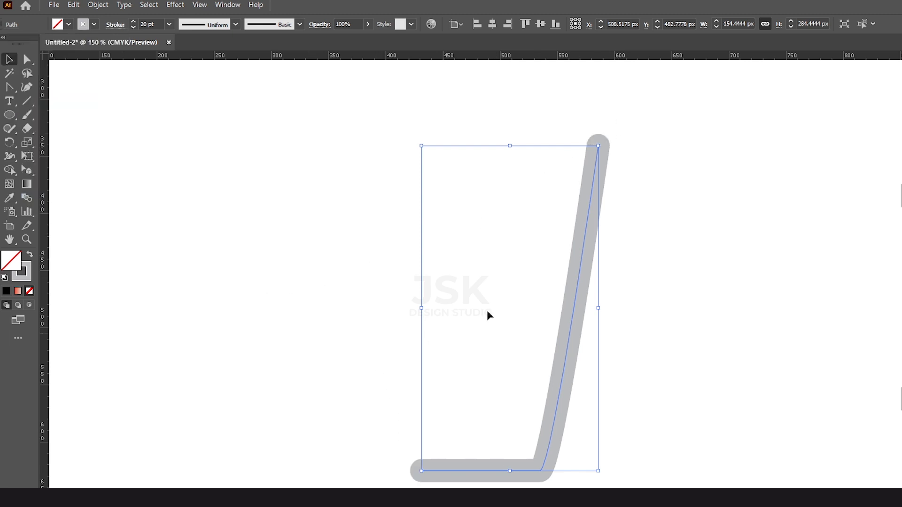
Expand the cup outline's fill and stroke into a filled shape.
{"action": "left_click", "coordinate": [99, 5]}
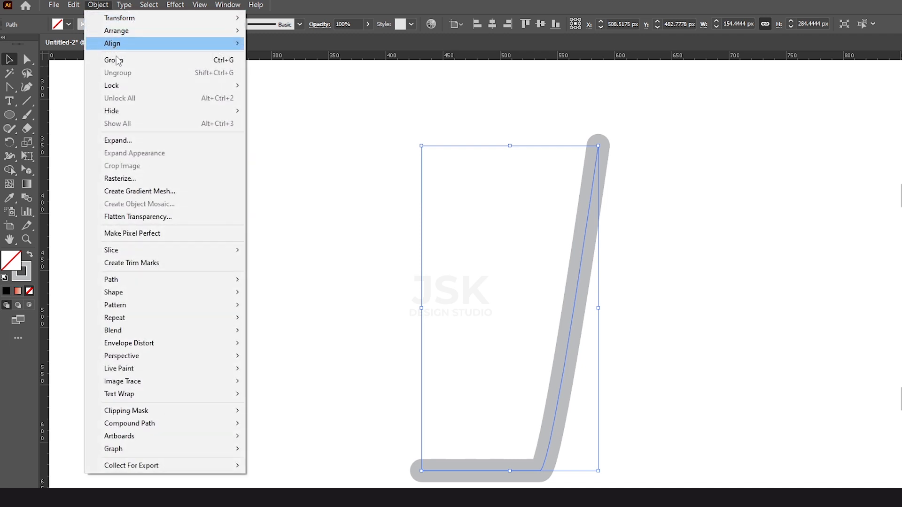
{"action": "left_click", "coordinate": [187, 140]}
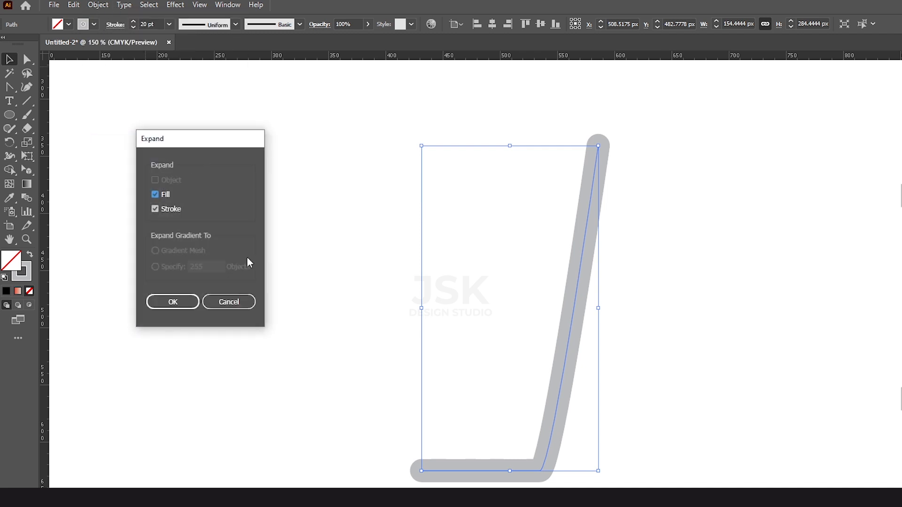
{"action": "left_click", "coordinate": [173, 302]}
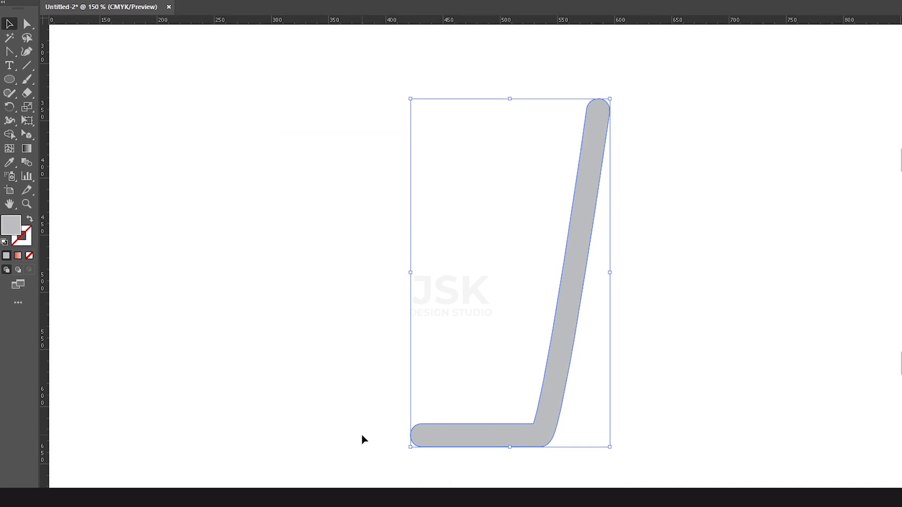
Delete the outermost anchor at the left end of the cup's base to remove its rounded cap.
{"action": "left_click", "coordinate": [362, 472]}
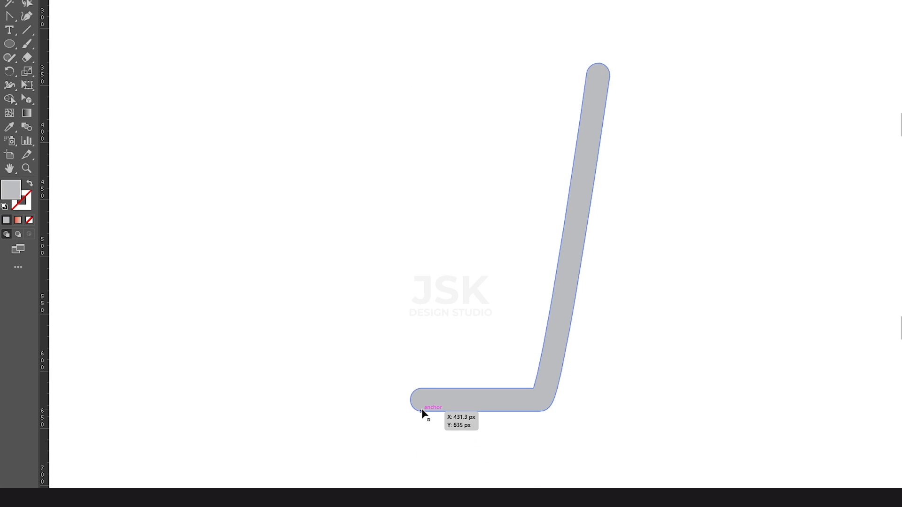
{"action": "left_click", "coordinate": [468, 365], "text": "ctrl"}
{"action": "left_click", "coordinate": [546, 290], "text": "ctrl"}
{"action": "left_click", "coordinate": [546, 291], "text": "ctrl"}
{"action": "left_click_drag", "start_coordinate": [523, 250], "coordinate": [497, 326]}
{"action": "left_click", "coordinate": [470, 278]}
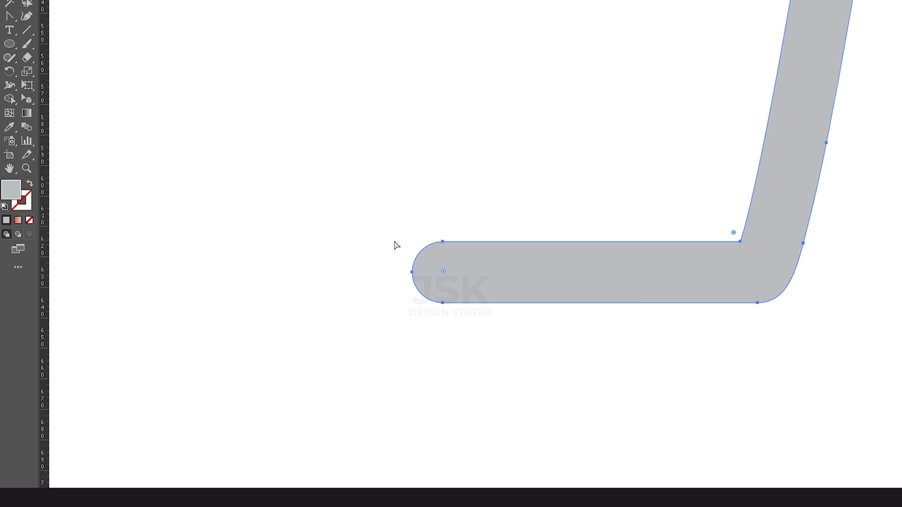
{"action": "left_click_drag", "start_coordinate": [390, 239], "coordinate": [423, 302]}
{"action": "key", "text": "Delete"}
Close the open left end of the cup's base by joining its two end anchors.
{"action": "left_click", "coordinate": [417, 291]}
{"action": "left_click_drag", "start_coordinate": [416, 198], "coordinate": [461, 369]}
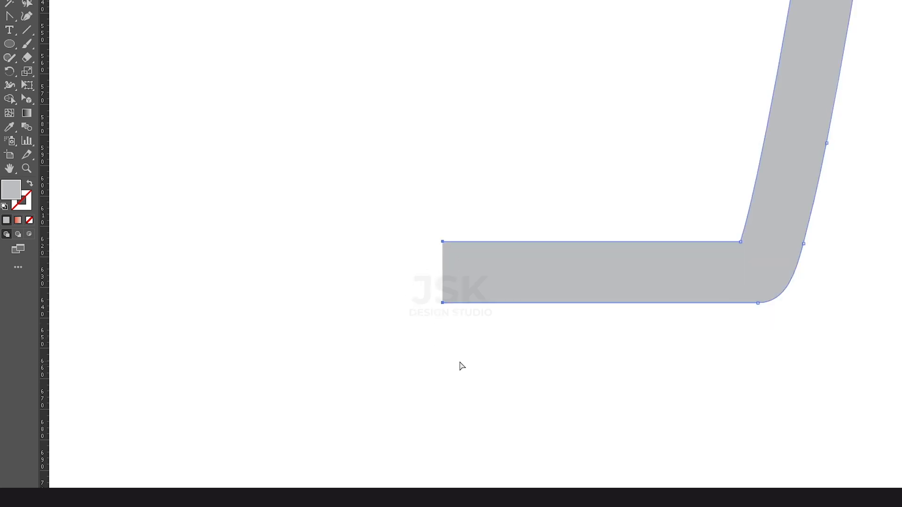
{"action": "key", "text": "ctrl+y"}
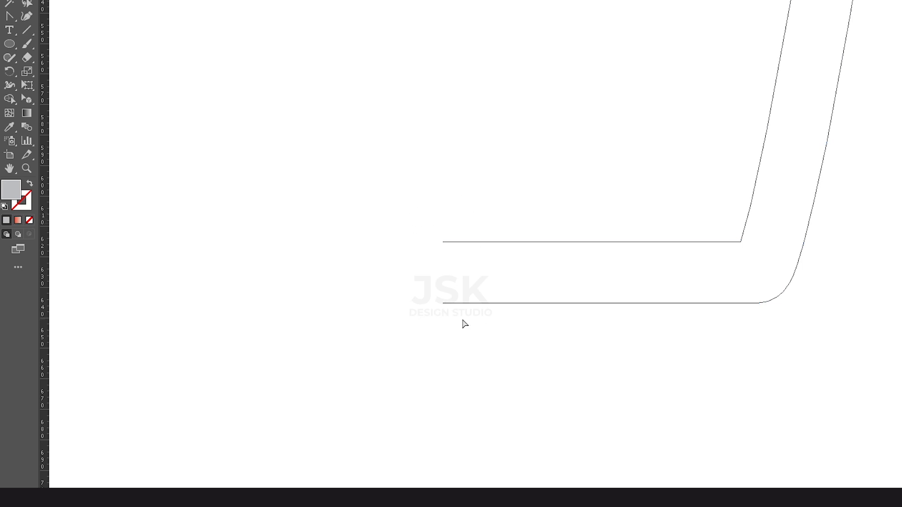
{"action": "key", "text": "ctrl+y"}
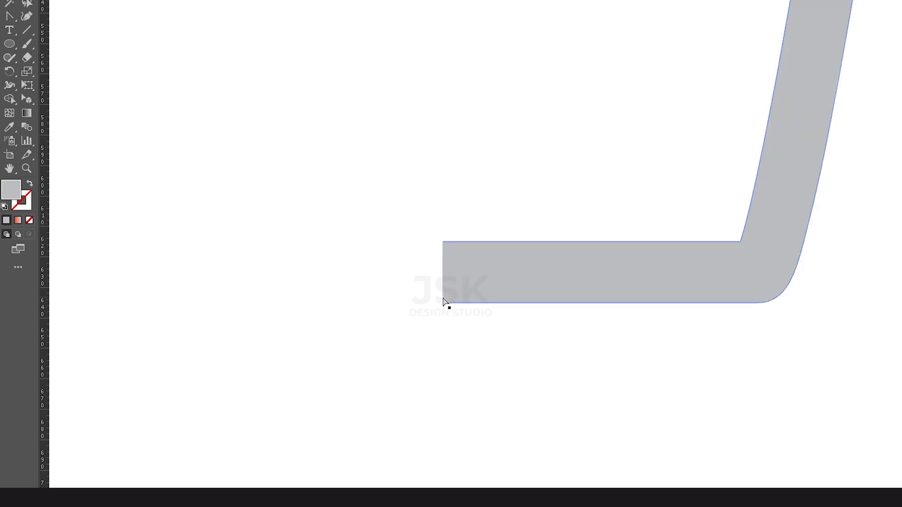
{"action": "left_click_drag", "start_coordinate": [396, 161], "coordinate": [477, 359]}
{"action": "right_click", "coordinate": [452, 260]}
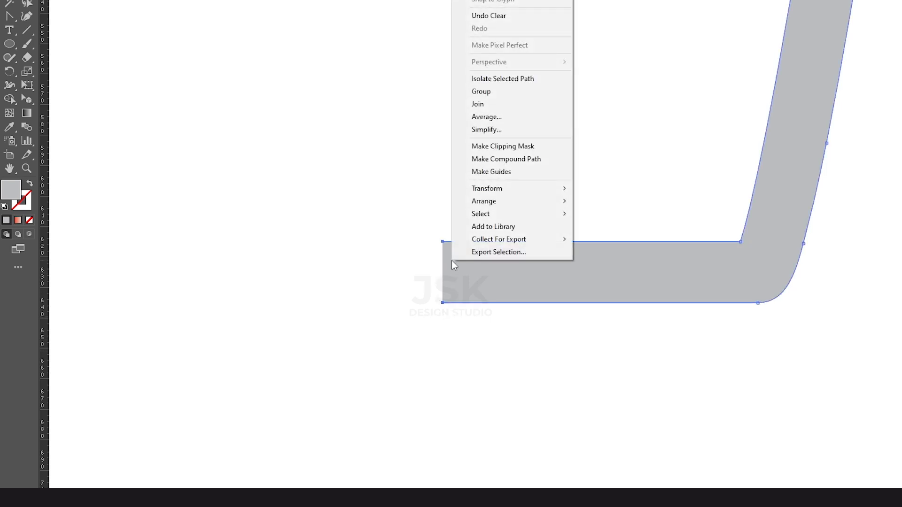
{"action": "left_click", "coordinate": [491, 104]}
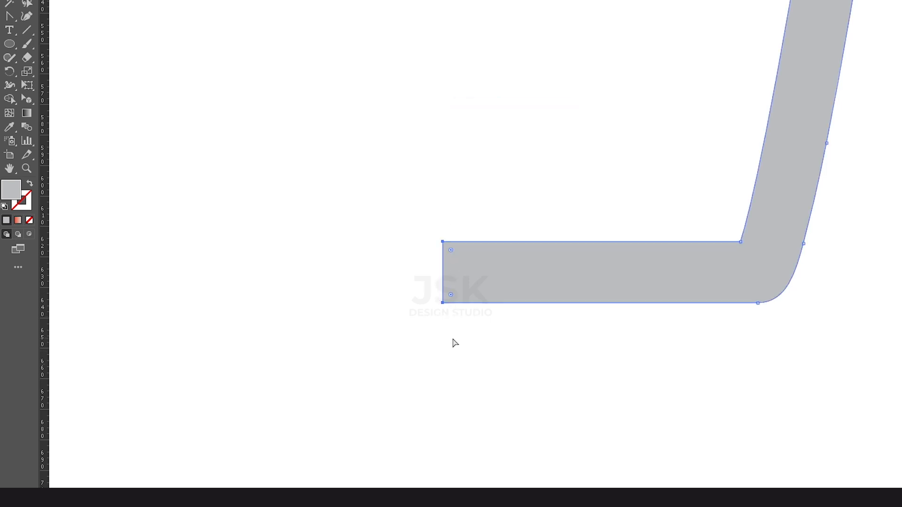
Draw a rectangle about 121 × 260 px inside the half cup and fill it dark brown.
{"action": "scroll", "coordinate": [577, 256], "scroll_direction": "down", "scroll_amount": 6}
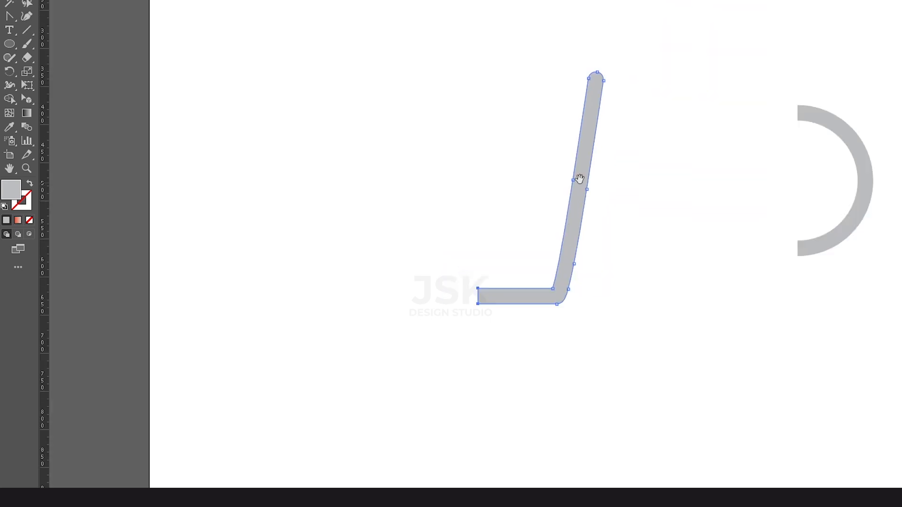
{"action": "left_click_drag", "start_coordinate": [579, 179], "coordinate": [487, 240]}
{"action": "left_click_drag", "start_coordinate": [449, 262], "coordinate": [467, 256]}
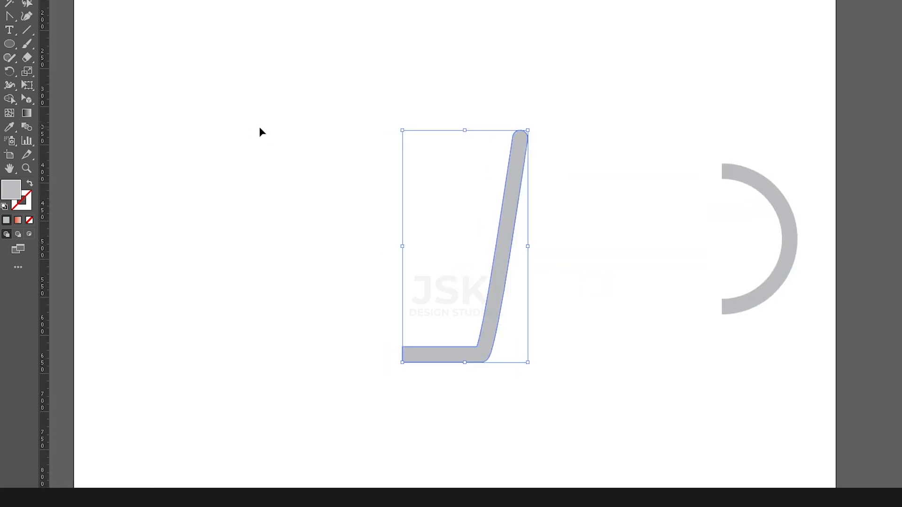
{"action": "left_click_drag", "start_coordinate": [10, 44], "coordinate": [47, 41]}
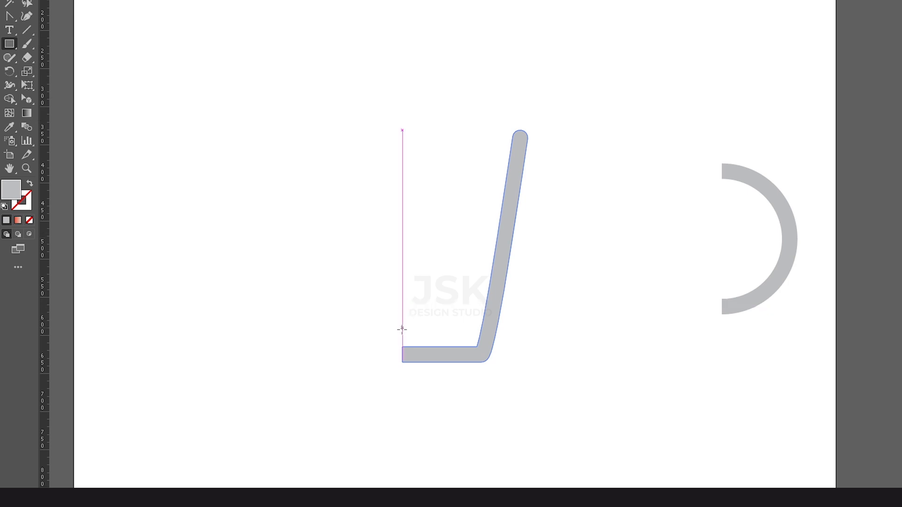
{"action": "left_click_drag", "start_coordinate": [403, 353], "coordinate": [494, 155]}
{"action": "left_click", "coordinate": [68, 25]}
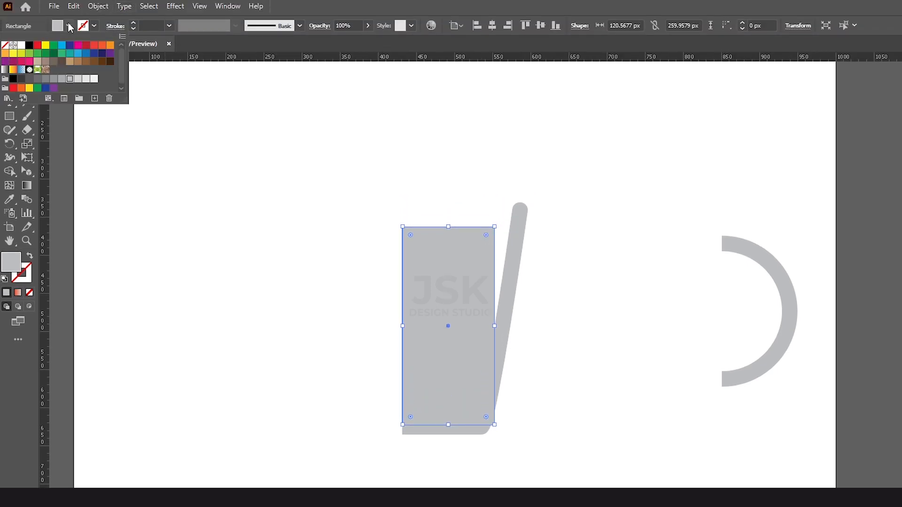
{"action": "left_click", "coordinate": [109, 65]}
{"action": "left_click", "coordinate": [351, 312]}
Widen the brown rectangle to about 154 px and pull its bottom-right corner inward to follow the cup's slanted wall.
{"action": "left_click", "coordinate": [432, 306]}
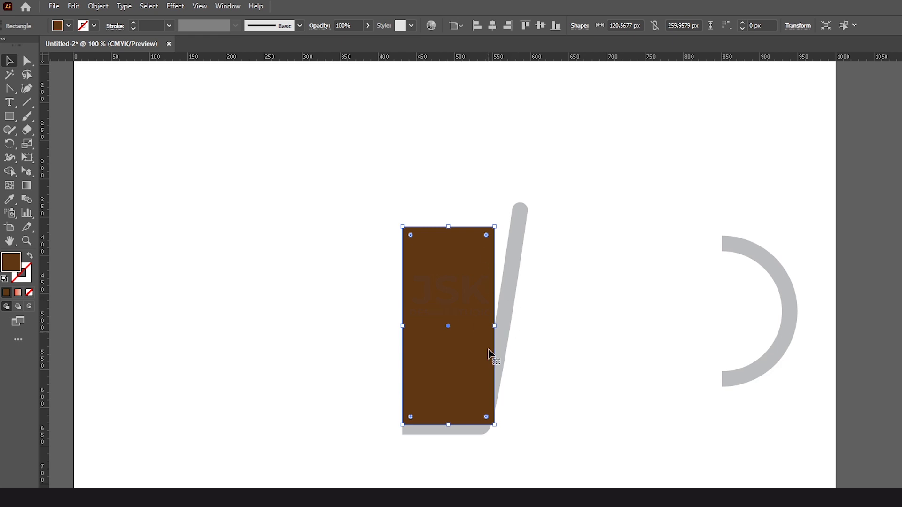
{"action": "left_click_drag", "start_coordinate": [494, 326], "coordinate": [520, 325]}
{"action": "left_click", "coordinate": [27, 62]}
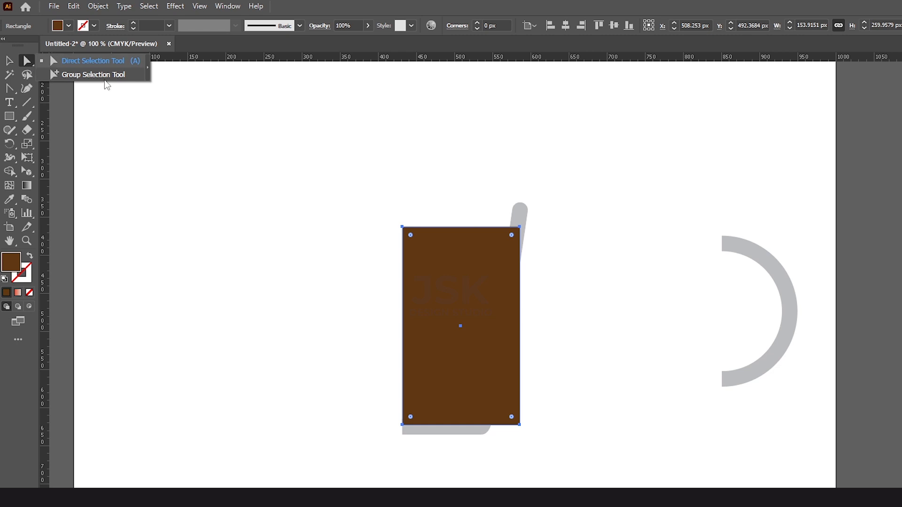
{"action": "left_click", "coordinate": [520, 425]}
{"action": "left_click_drag", "start_coordinate": [520, 426], "coordinate": [487, 425]}
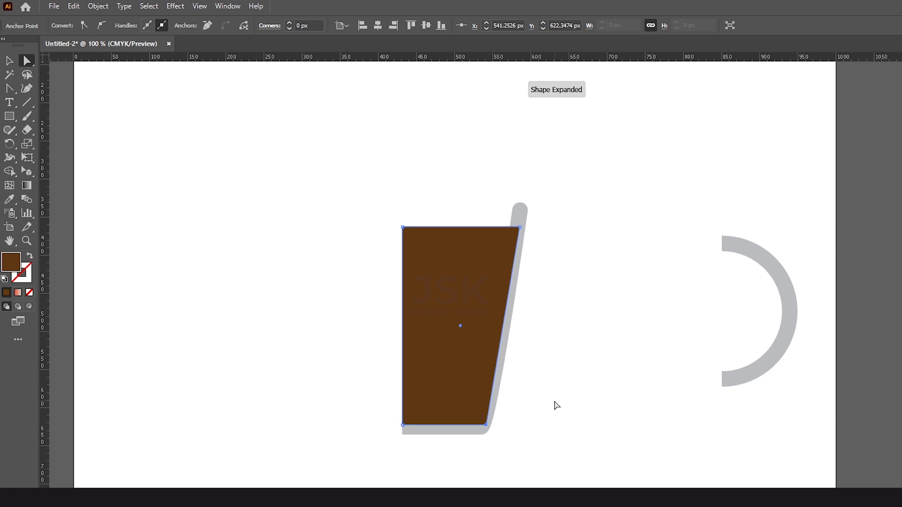
Send the brown coffee shape to the back, behind the cup outline.
{"action": "left_click", "coordinate": [435, 312]}
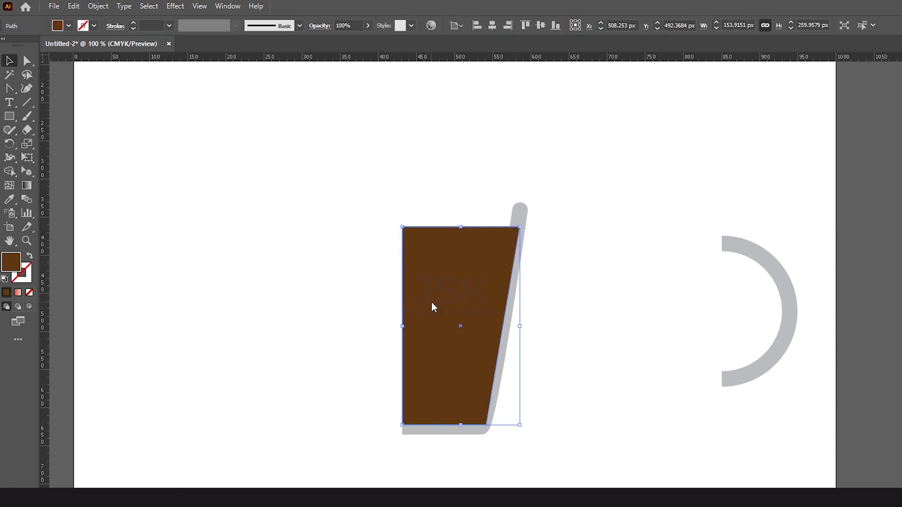
{"action": "right_click", "coordinate": [431, 302]}
{"action": "mouse_move", "coordinate": [500, 502]}
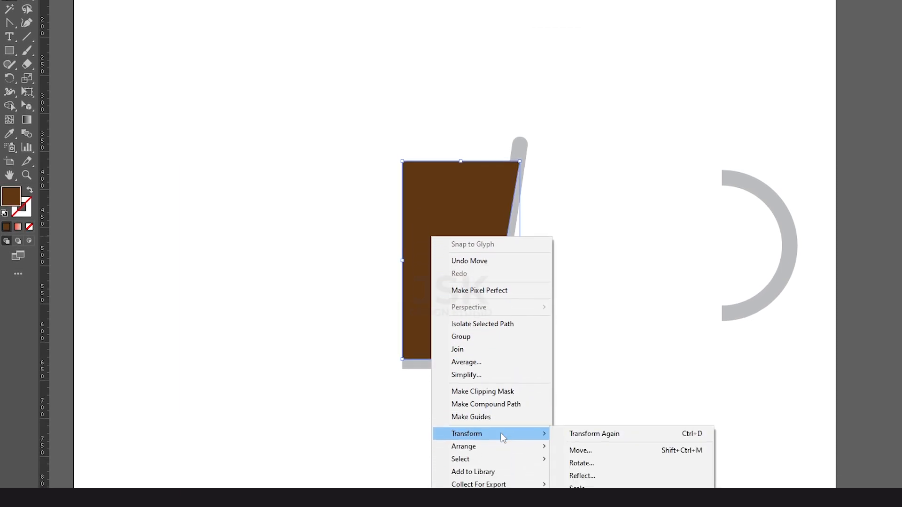
{"action": "mouse_move", "coordinate": [501, 448]}
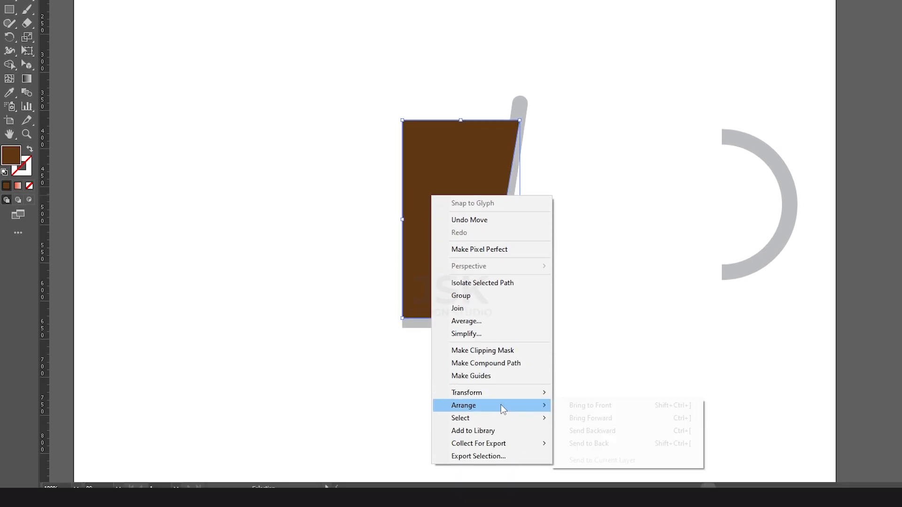
{"action": "left_click", "coordinate": [594, 484]}
{"action": "left_click", "coordinate": [558, 267]}
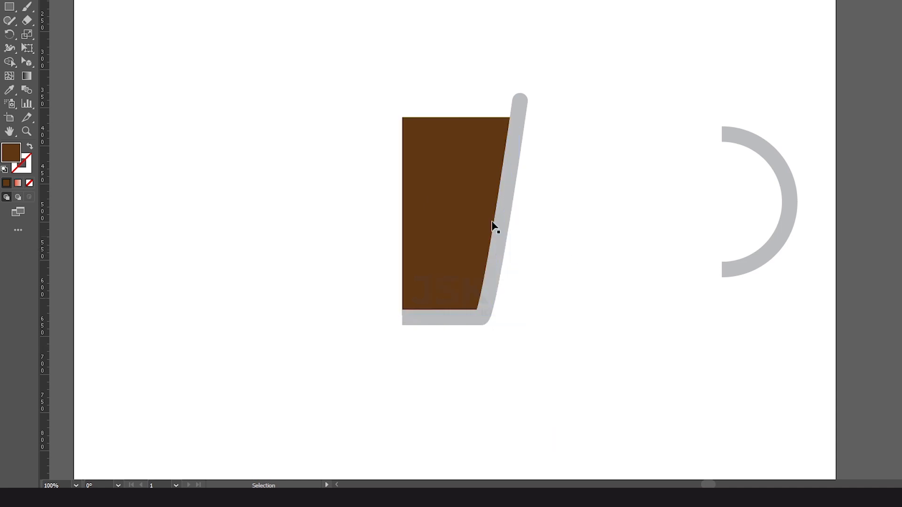
Group the half cup outline and the brown coffee shape into one object.
{"action": "left_click_drag", "start_coordinate": [369, 43], "coordinate": [595, 378]}
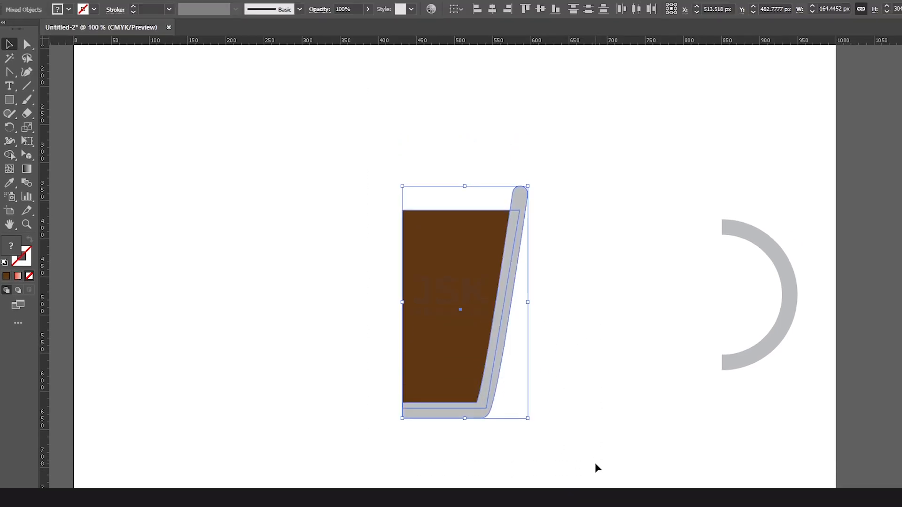
{"action": "right_click", "coordinate": [463, 268]}
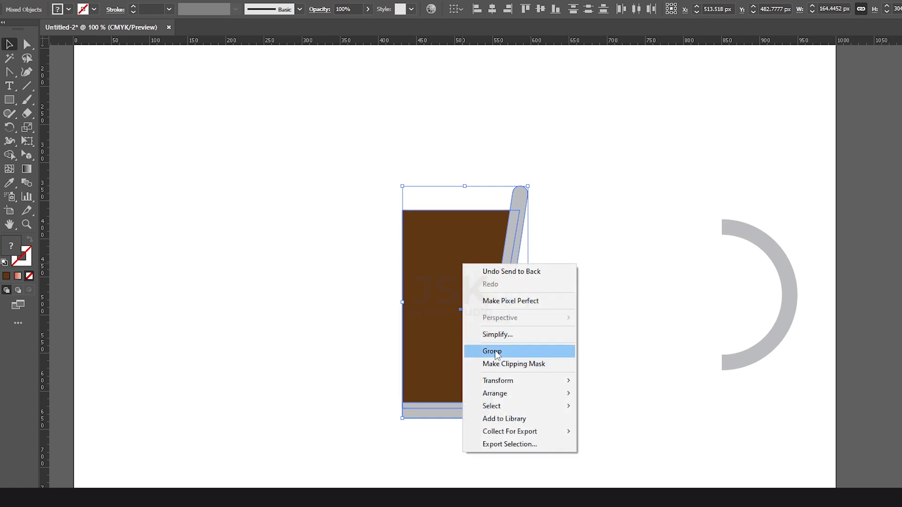
{"action": "left_click", "coordinate": [490, 351]}
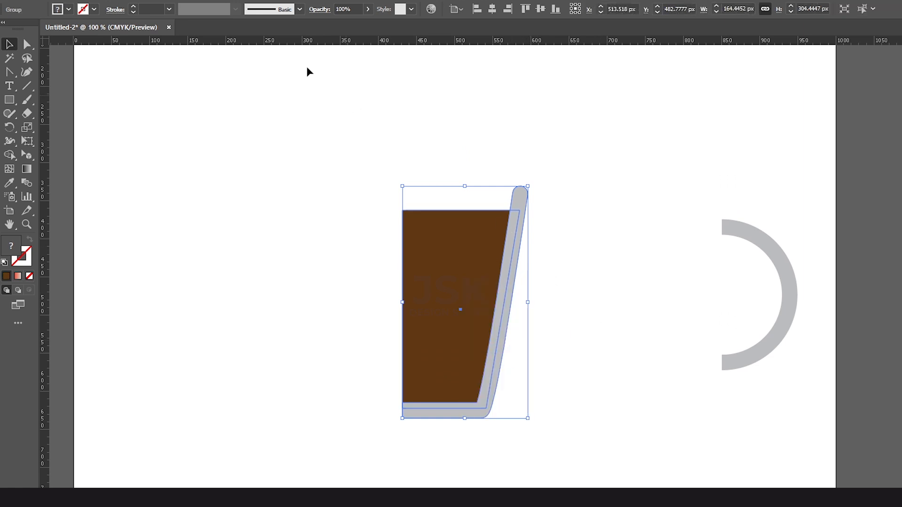
Apply a 3D Revolve of 360° from the left edge to the grouped half cup, keeping the Off-Axis Front rotation.
{"action": "left_click", "coordinate": [177, 5]}
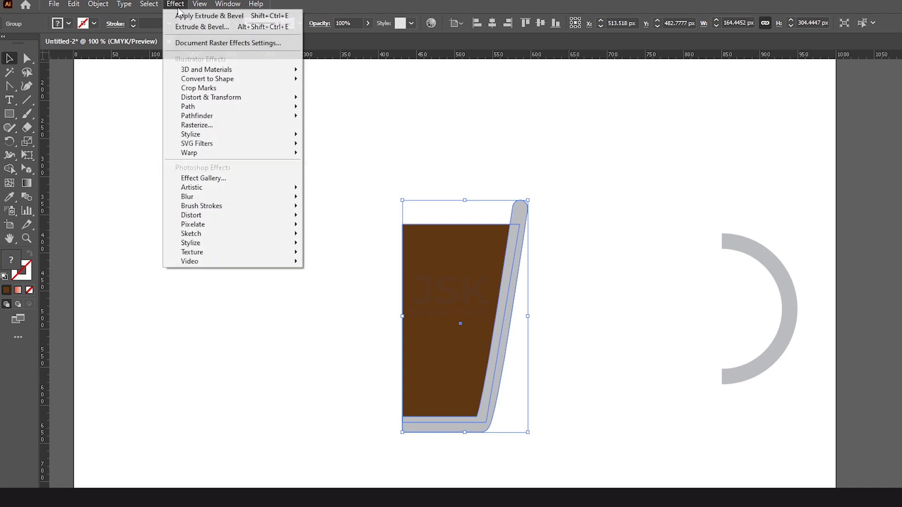
{"action": "left_click", "coordinate": [224, 5]}
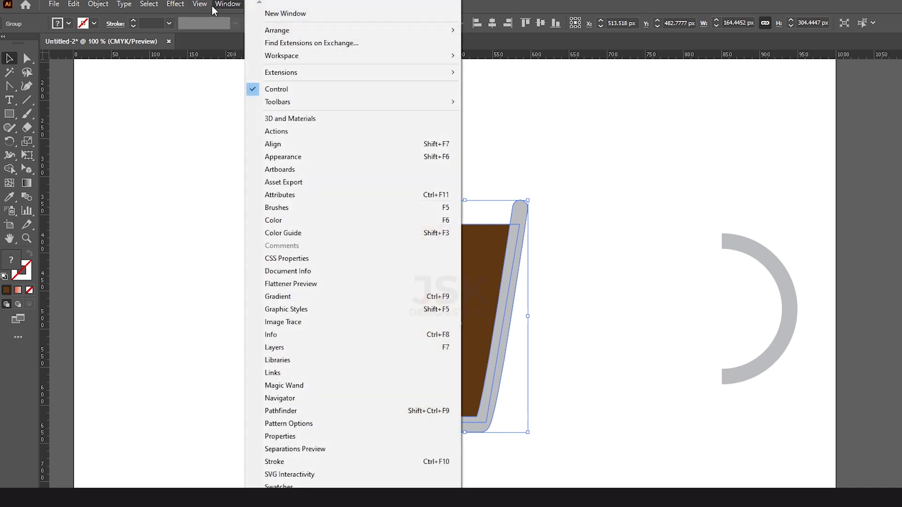
{"action": "left_click", "coordinate": [300, 119]}
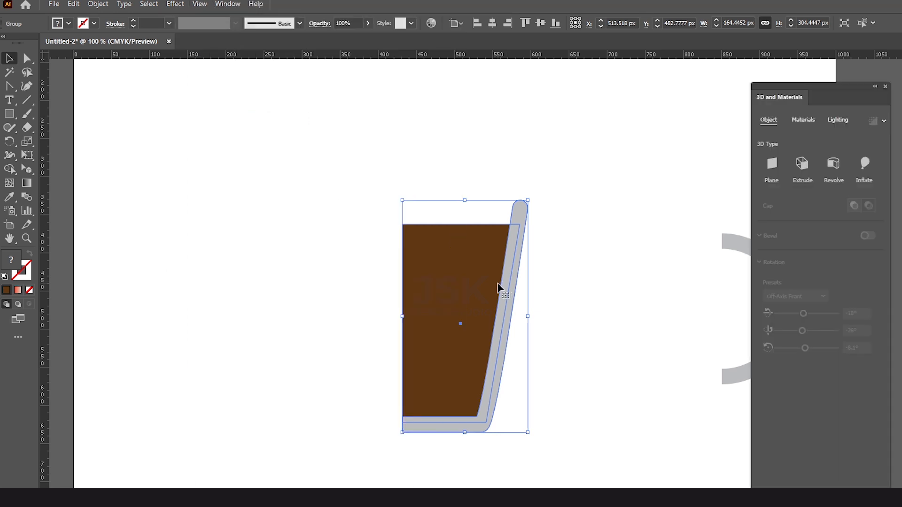
{"action": "left_click_drag", "start_coordinate": [840, 98], "coordinate": [704, 97]}
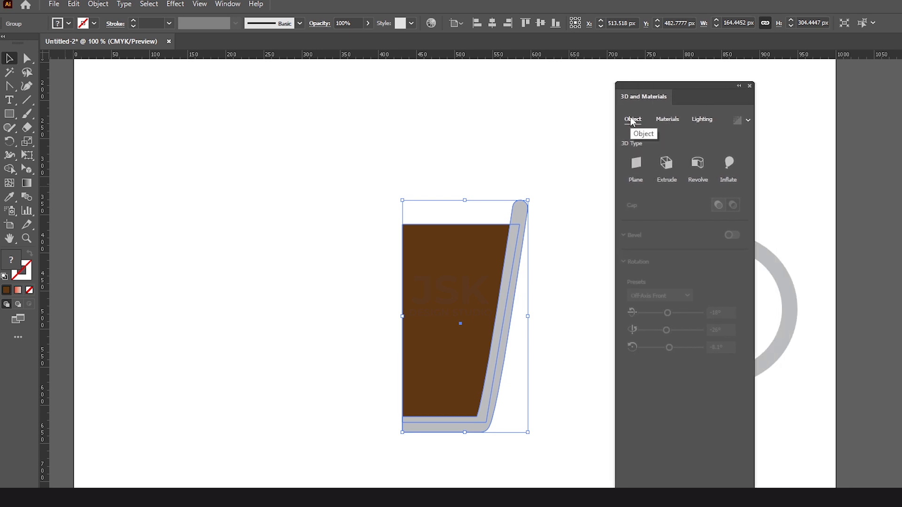
{"action": "left_click", "coordinate": [698, 164]}
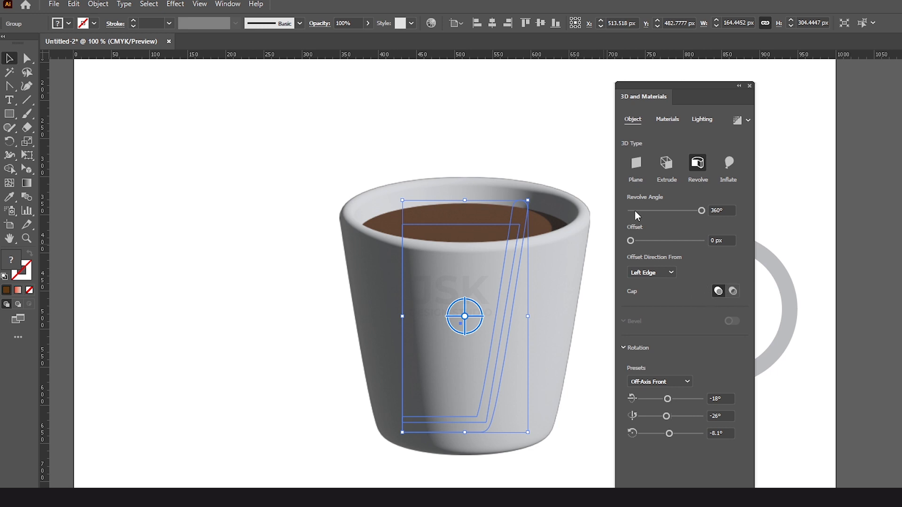
{"action": "left_click_drag", "start_coordinate": [711, 87], "coordinate": [894, 74]}
Extrude the half-circle handle to a depth of 34 px and place its open ends against the cup's right wall.
{"action": "left_click", "coordinate": [656, 256]}
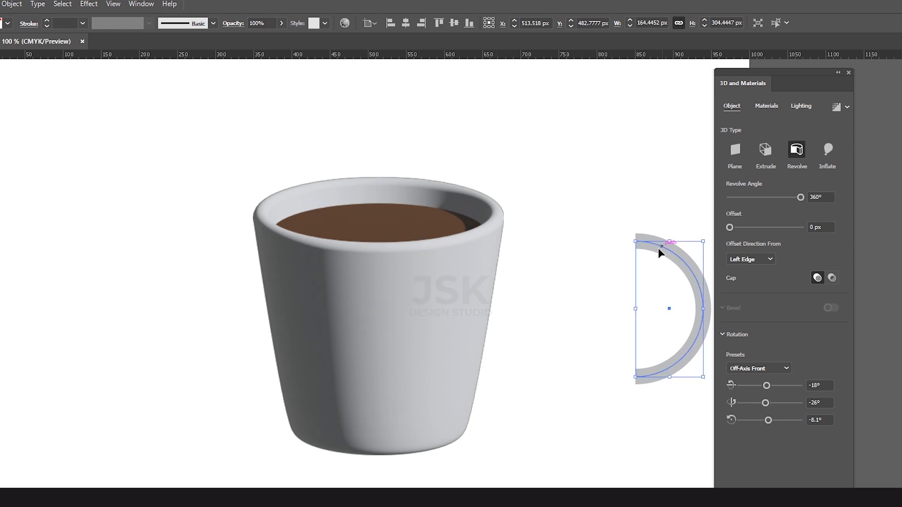
{"action": "left_click_drag", "start_coordinate": [658, 256], "coordinate": [536, 263]}
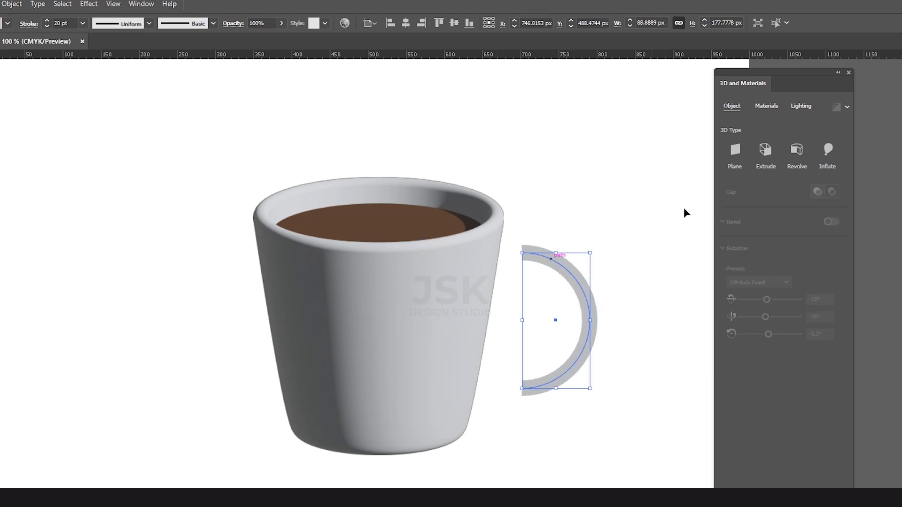
{"action": "left_click", "coordinate": [766, 154]}
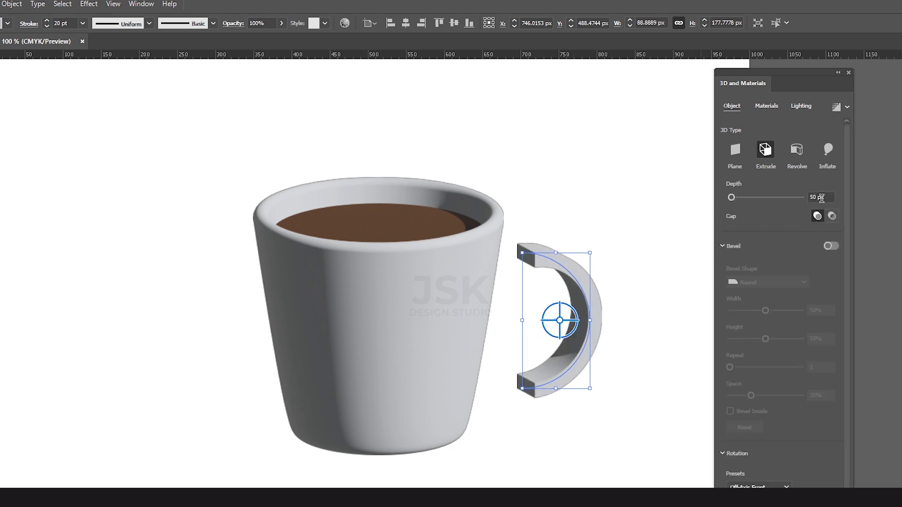
{"action": "left_click_drag", "start_coordinate": [730, 198], "coordinate": [730, 198]}
{"action": "left_click_drag", "start_coordinate": [557, 262], "coordinate": [514, 257]}
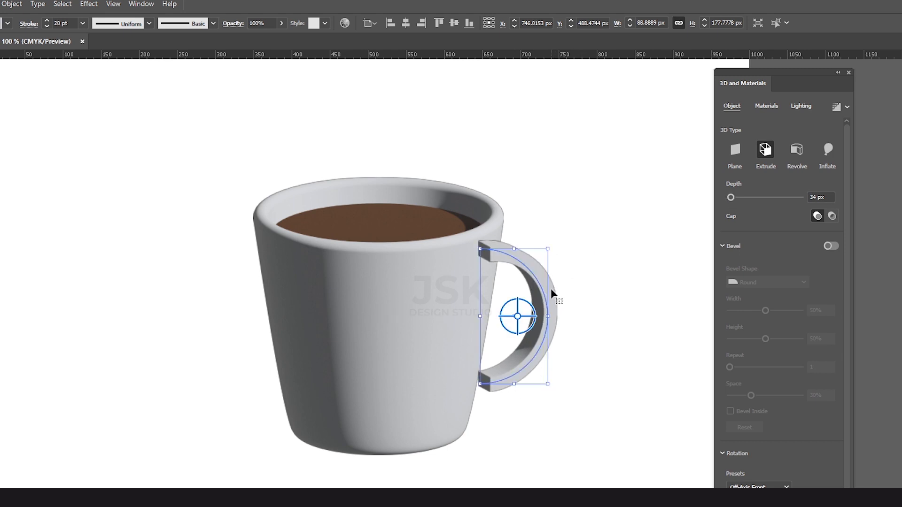
Enable the bevel on the extruded handle and set its shape to Round.
{"action": "left_click", "coordinate": [831, 246]}
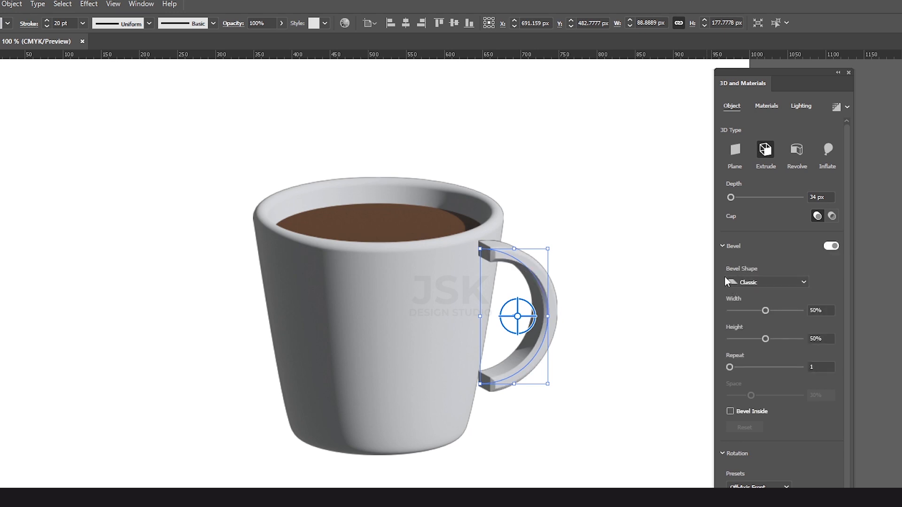
{"action": "left_click", "coordinate": [755, 281]}
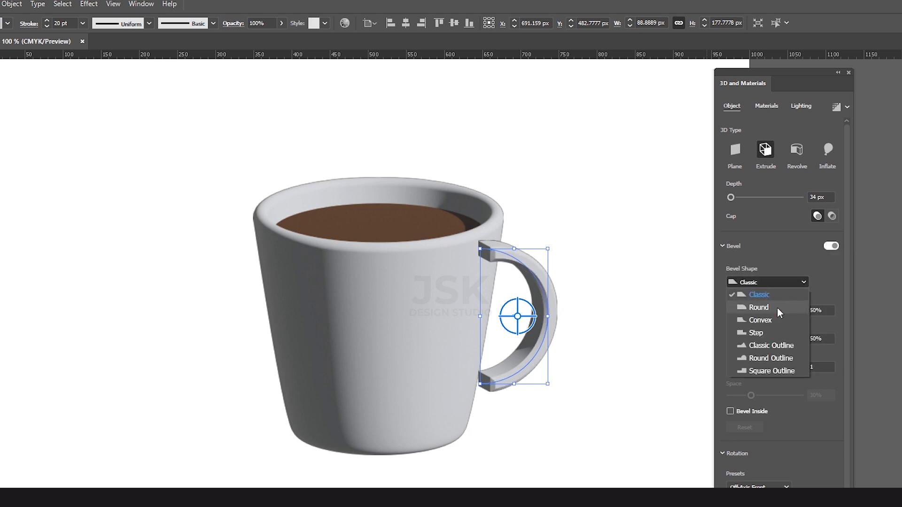
{"action": "left_click", "coordinate": [759, 308]}
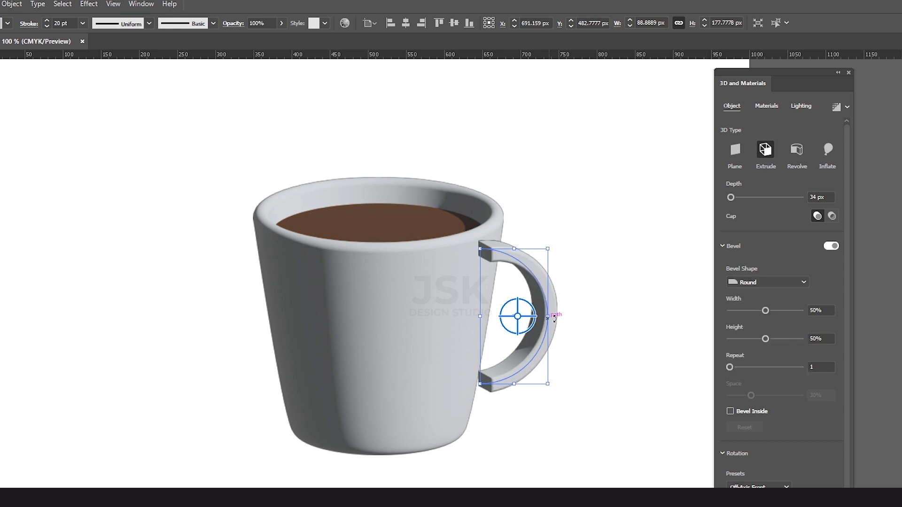
Shift the handle slightly closer to the cup and rotate it clockwise to match the slant of the cup's wall.
{"action": "left_click_drag", "start_coordinate": [544, 281], "coordinate": [534, 280]}
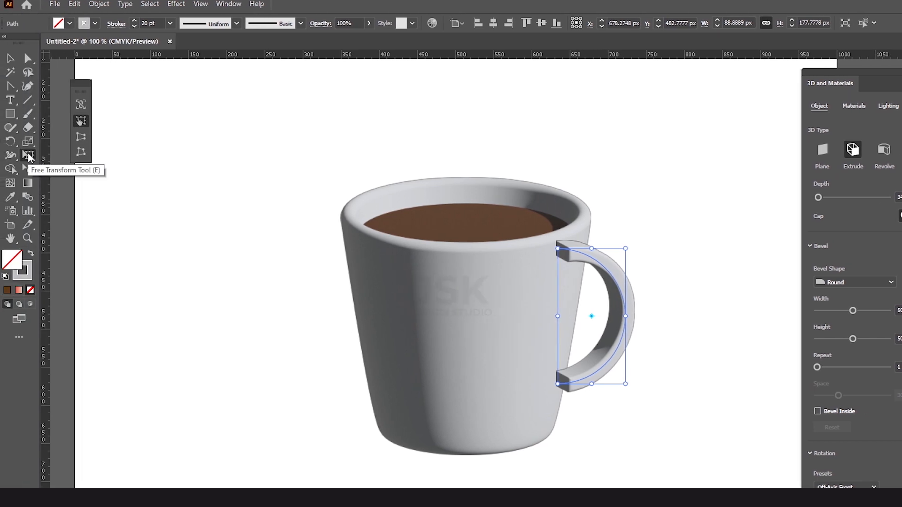
{"action": "left_click_drag", "start_coordinate": [601, 420], "coordinate": [579, 421]}
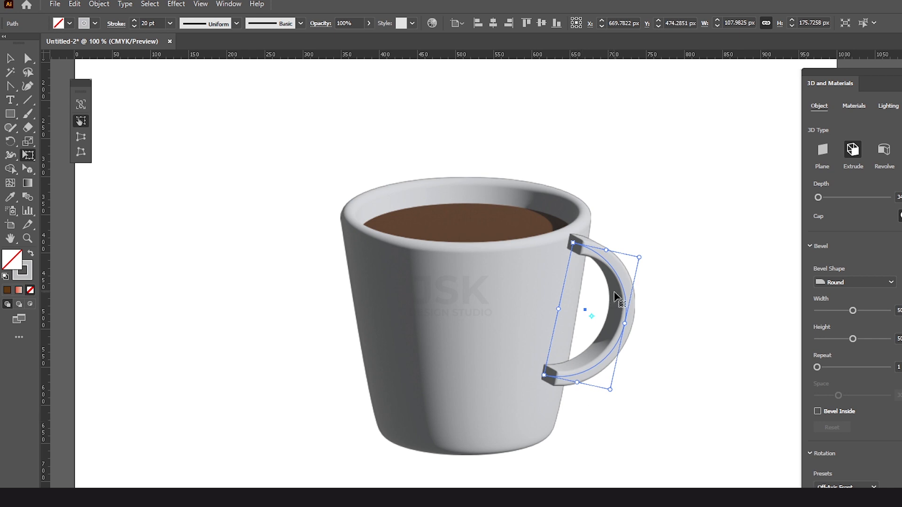
{"action": "key", "text": "v"}
Send the handle behind the cup and enlarge it slightly, to about 118 × 192 px.
{"action": "right_click", "coordinate": [624, 276]}
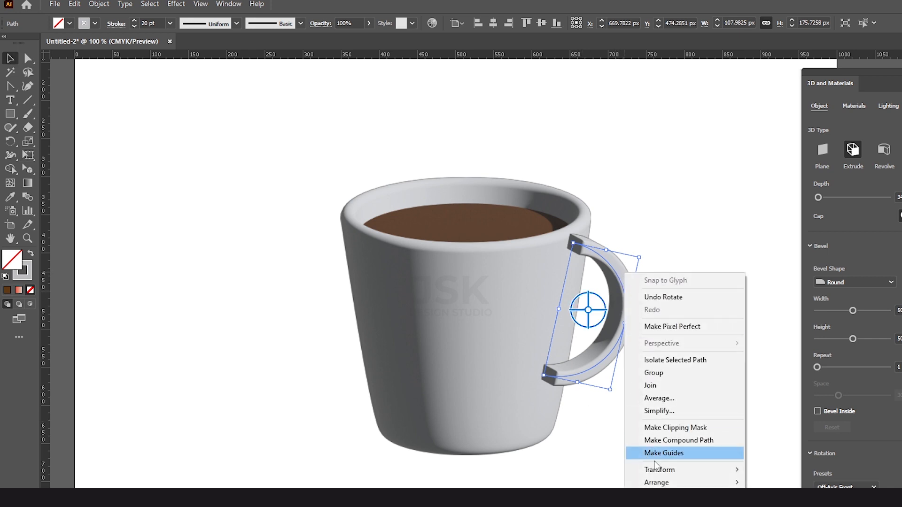
{"action": "mouse_move", "coordinate": [683, 480]}
{"action": "left_click", "coordinate": [781, 443]}
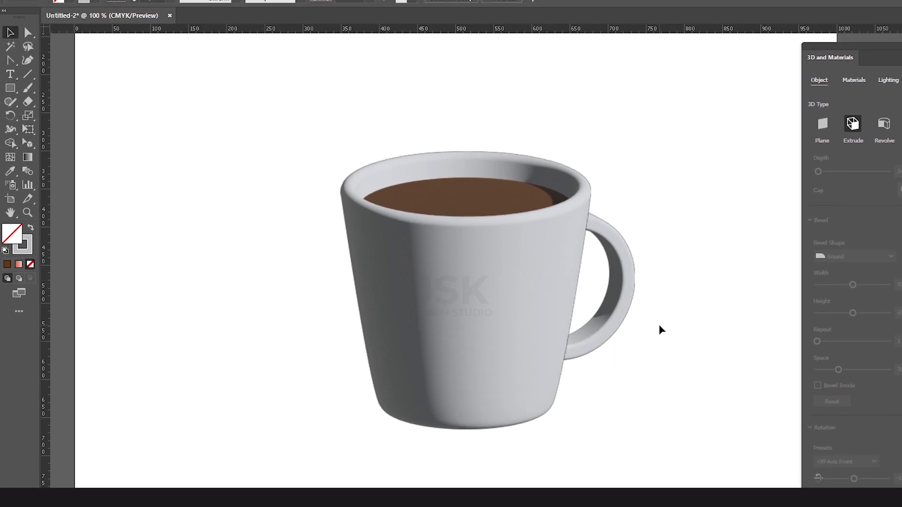
{"action": "left_click_drag", "start_coordinate": [641, 256], "coordinate": [648, 261]}
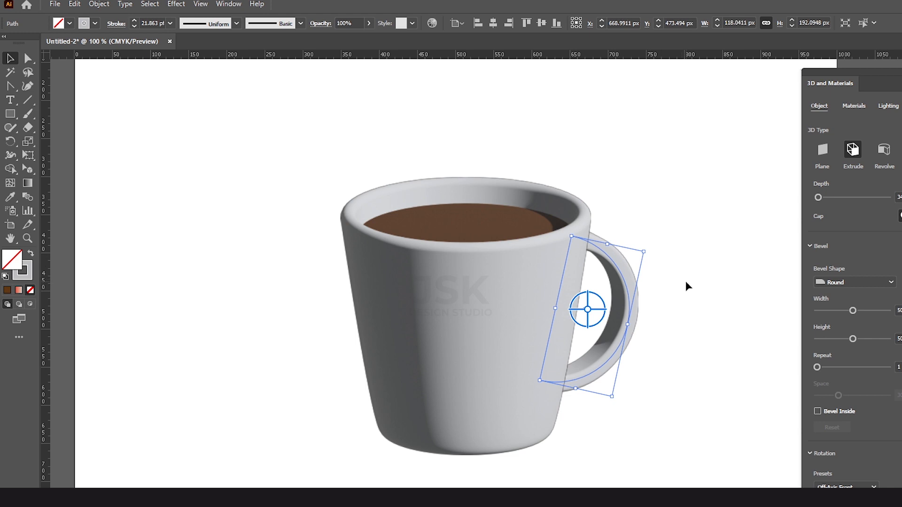
{"action": "left_click", "coordinate": [686, 281]}
Bring the steam graphic from the pasteboard onto the artboard above the coffee, and move steam, cup and handle together about 84 px down.
{"action": "scroll", "coordinate": [559, 286], "scroll_direction": "down", "scroll_amount": 1}
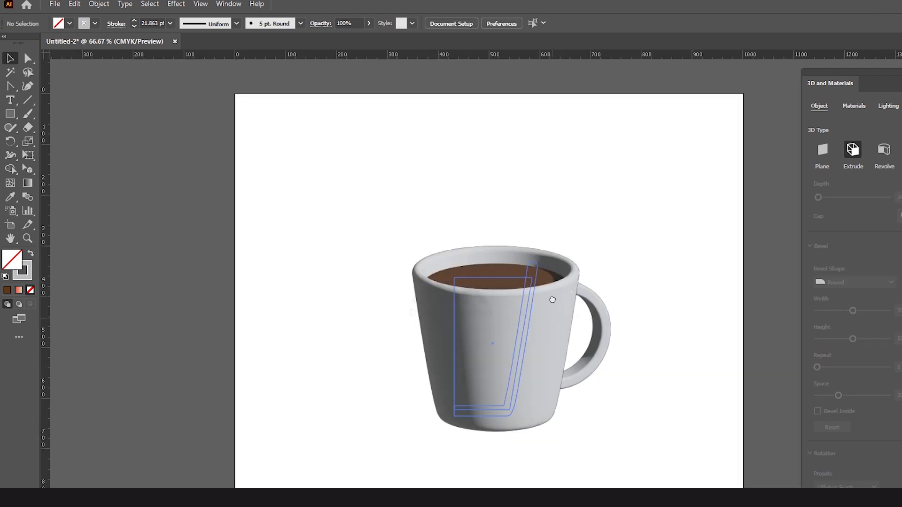
{"action": "scroll", "coordinate": [559, 289], "scroll_direction": "down", "scroll_amount": 1}
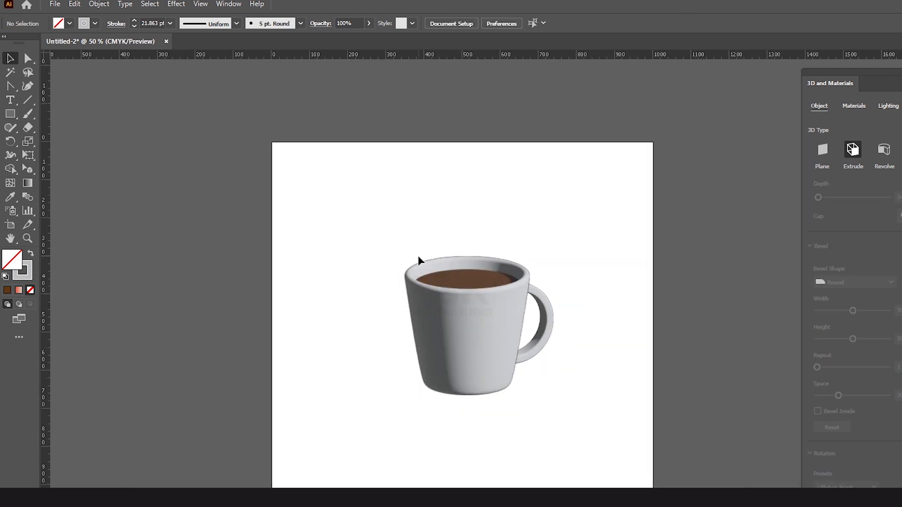
{"action": "left_click_drag", "start_coordinate": [274, 263], "coordinate": [511, 267]}
{"action": "scroll", "coordinate": [352, 286], "scroll_direction": "up", "scroll_amount": 1}
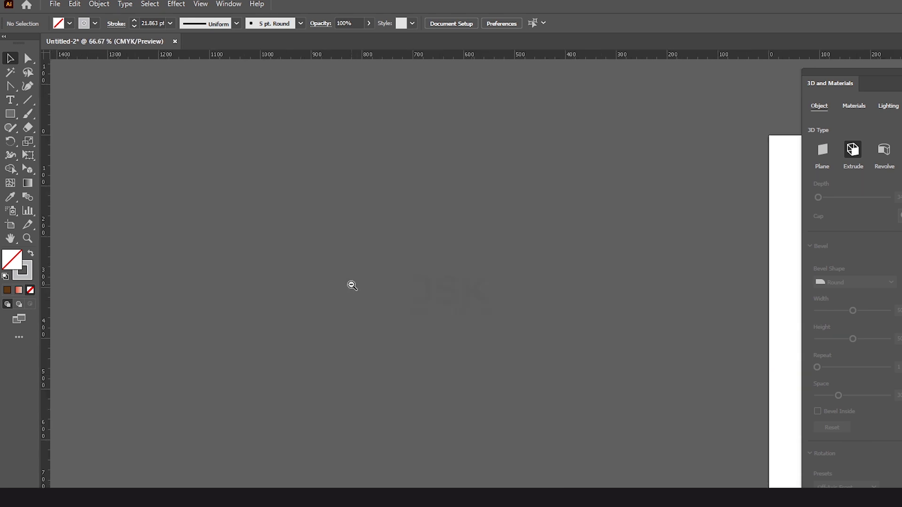
{"action": "scroll", "coordinate": [352, 286], "scroll_direction": "down", "scroll_amount": 4}
{"action": "scroll", "coordinate": [197, 277], "scroll_direction": "right", "scroll_amount": 10}
{"action": "scroll", "coordinate": [197, 276], "scroll_direction": "down", "scroll_amount": 1}
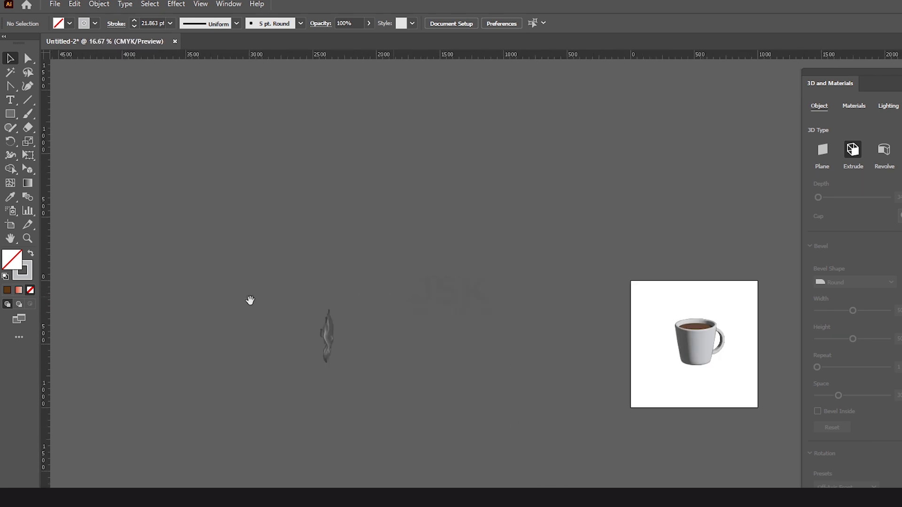
{"action": "left_click_drag", "start_coordinate": [221, 338], "coordinate": [580, 307]}
{"action": "scroll", "coordinate": [580, 307], "scroll_direction": "up", "scroll_amount": 3}
{"action": "scroll", "coordinate": [509, 316], "scroll_direction": "up", "scroll_amount": 1}
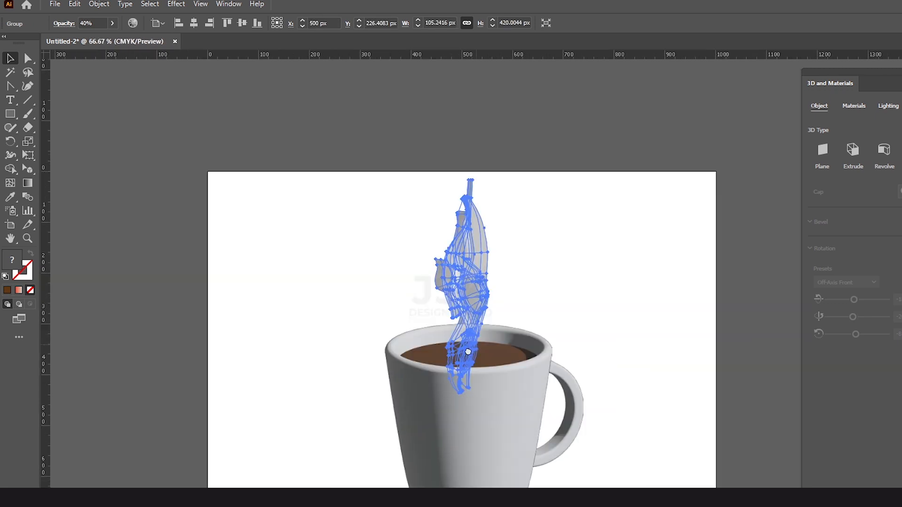
{"action": "left_click", "coordinate": [602, 245]}
{"action": "left_click_drag", "start_coordinate": [302, 393], "coordinate": [510, 383]}
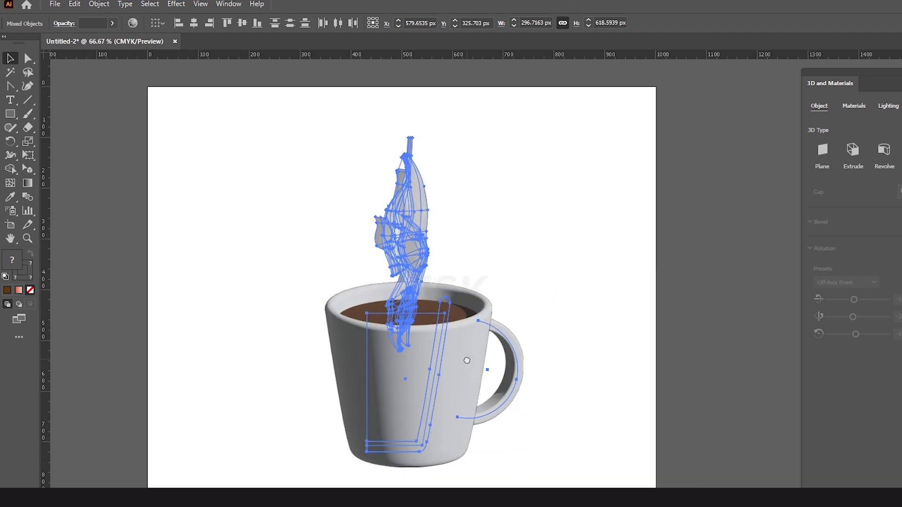
Bring the steam group to the front and raise it so that its lower end sits inside the coffee.
{"action": "left_click", "coordinate": [403, 238]}
{"action": "right_click", "coordinate": [404, 238]}
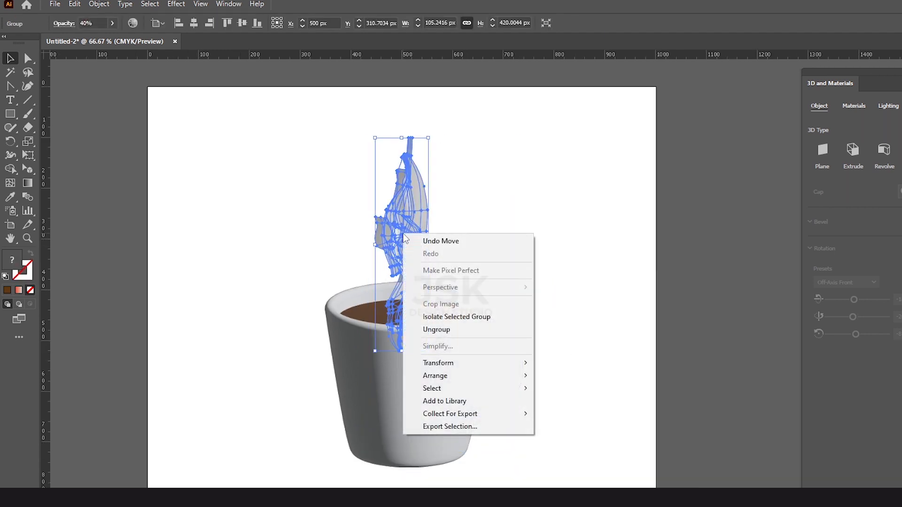
{"action": "mouse_move", "coordinate": [458, 376]}
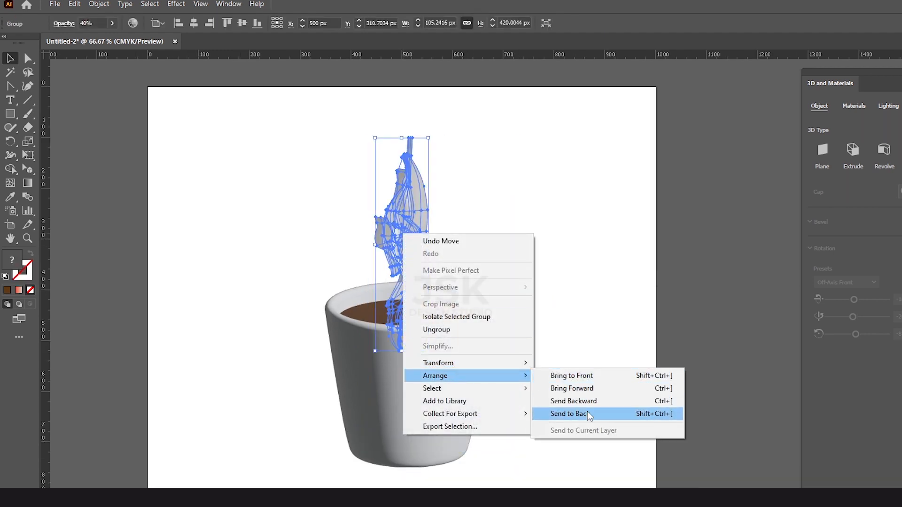
{"action": "left_click", "coordinate": [588, 377]}
{"action": "left_click", "coordinate": [609, 352]}
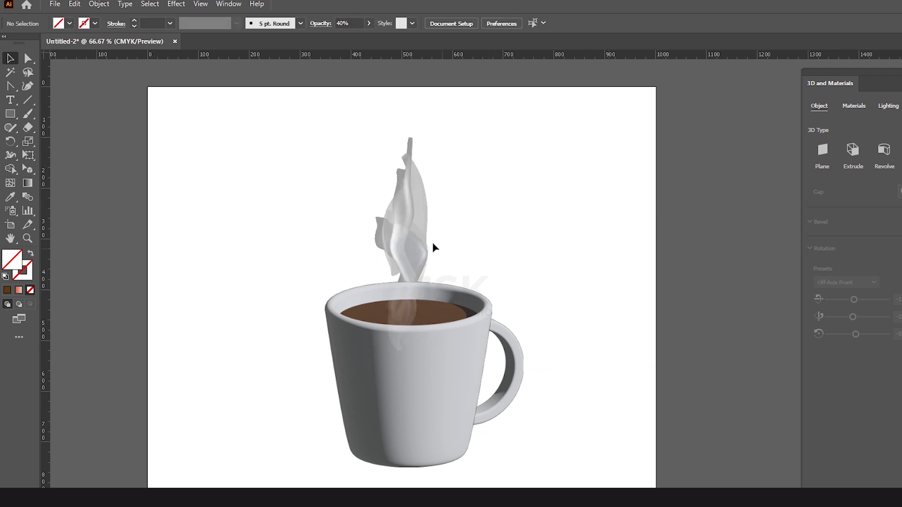
{"action": "left_click_drag", "start_coordinate": [422, 245], "coordinate": [423, 220]}
{"action": "left_click", "coordinate": [540, 227]}
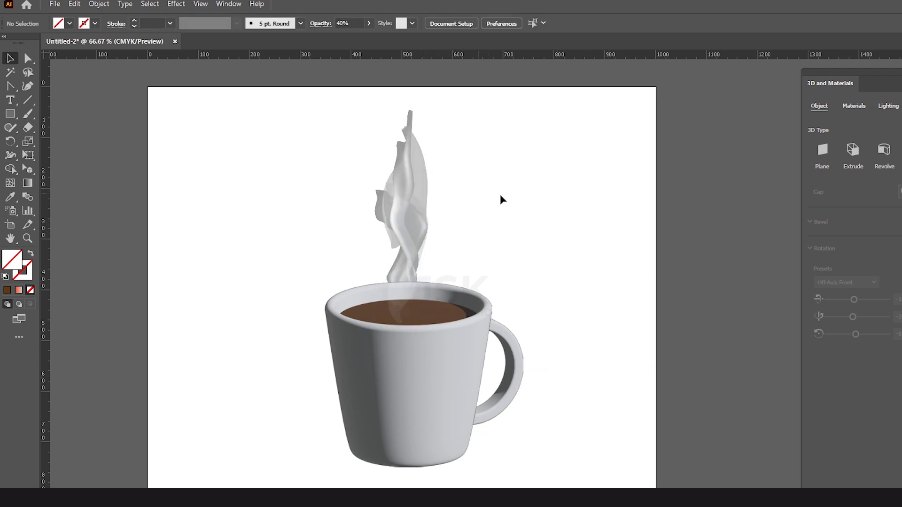
Draw an unfilled 1000 × 1000 px rectangle matching the artboard's size.
{"action": "left_click_drag", "start_coordinate": [515, 225], "coordinate": [526, 214]}
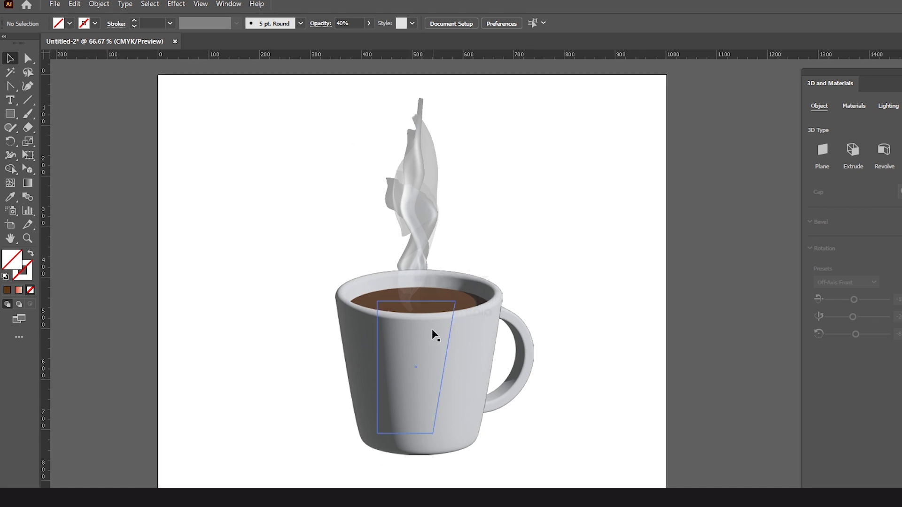
{"action": "key", "text": "shift+o"}
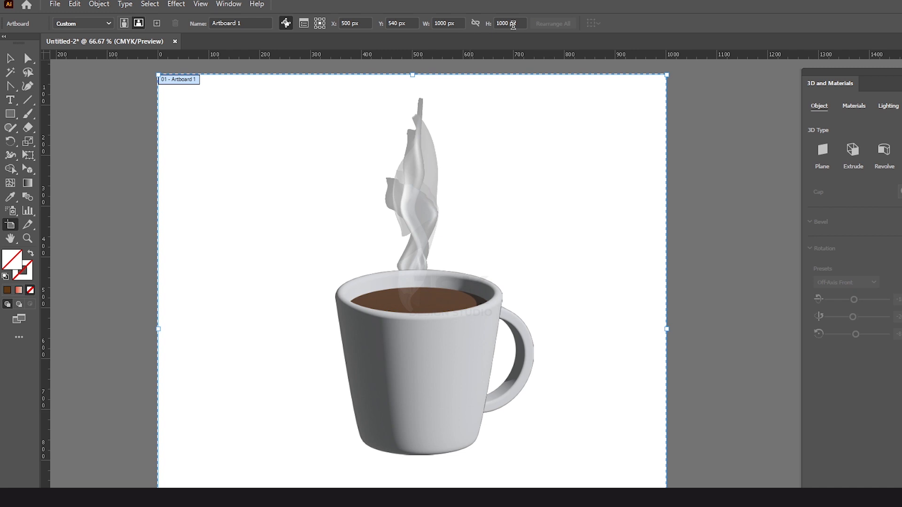
{"action": "key", "text": "Escape"}
{"action": "left_click", "coordinate": [10, 113]}
{"action": "left_click", "coordinate": [252, 209]}
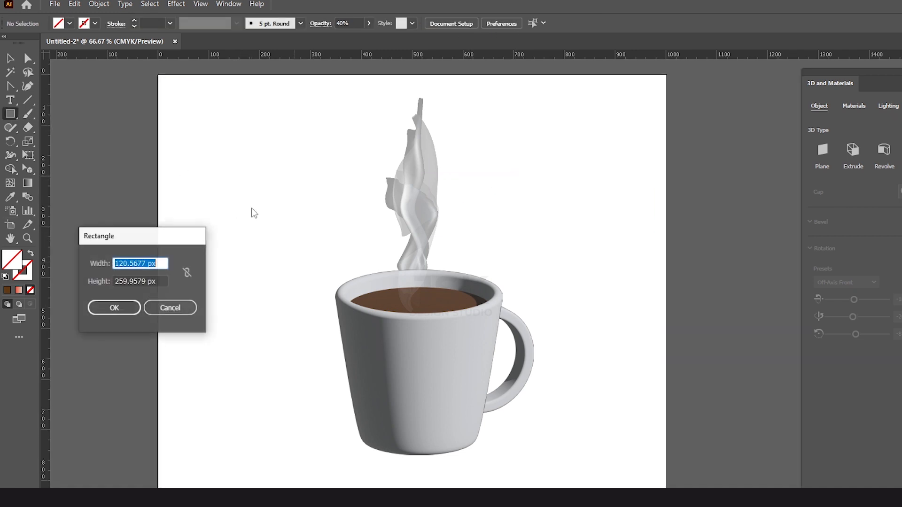
{"action": "type", "text": "1000"}
{"action": "key", "text": "Tab"}
{"action": "type", "text": "1"}
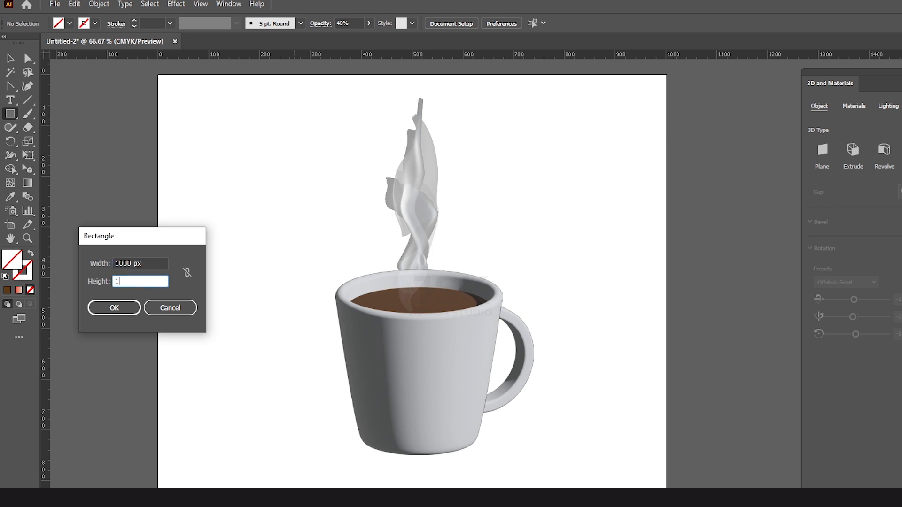
{"action": "key", "text": "Return"}
{"action": "key", "text": "v"}
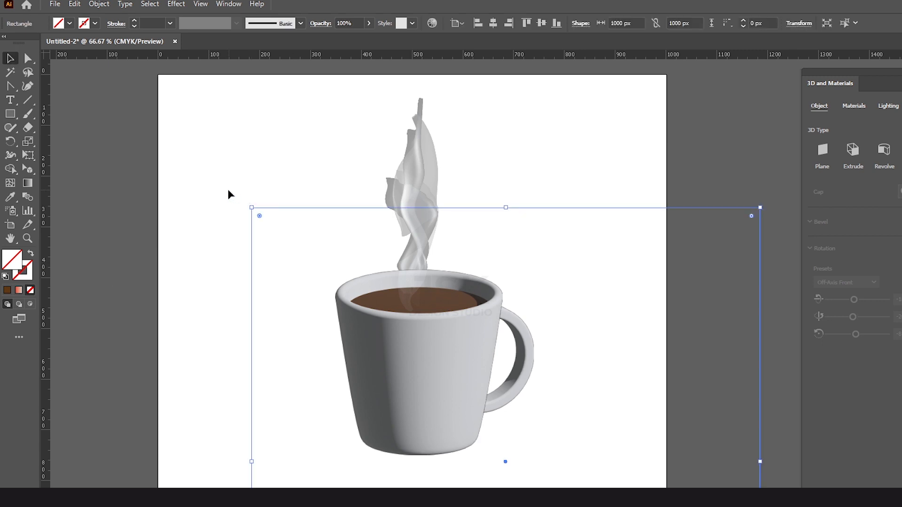
Fill the 1000 × 1000 px square with light gray and place it behind all the artwork, centered on the artboard.
{"action": "left_click", "coordinate": [69, 24]}
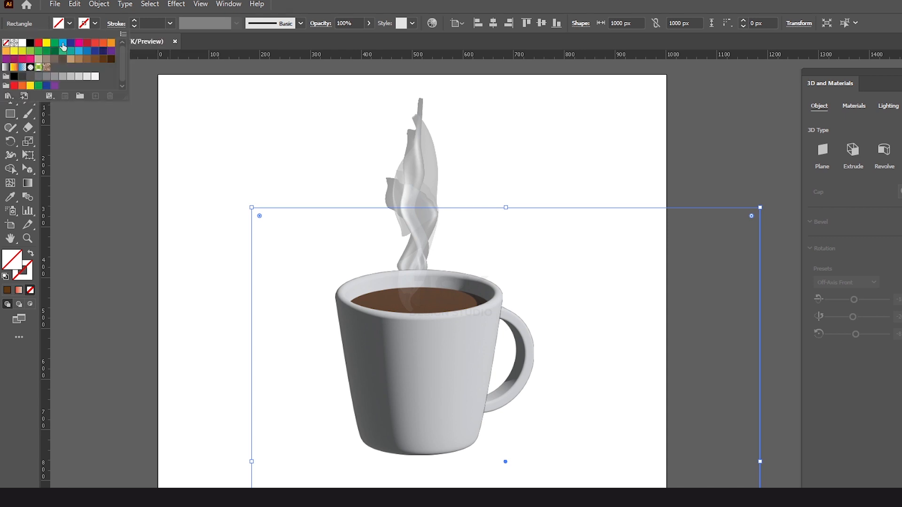
{"action": "left_click", "coordinate": [78, 76]}
{"action": "right_click", "coordinate": [309, 240]}
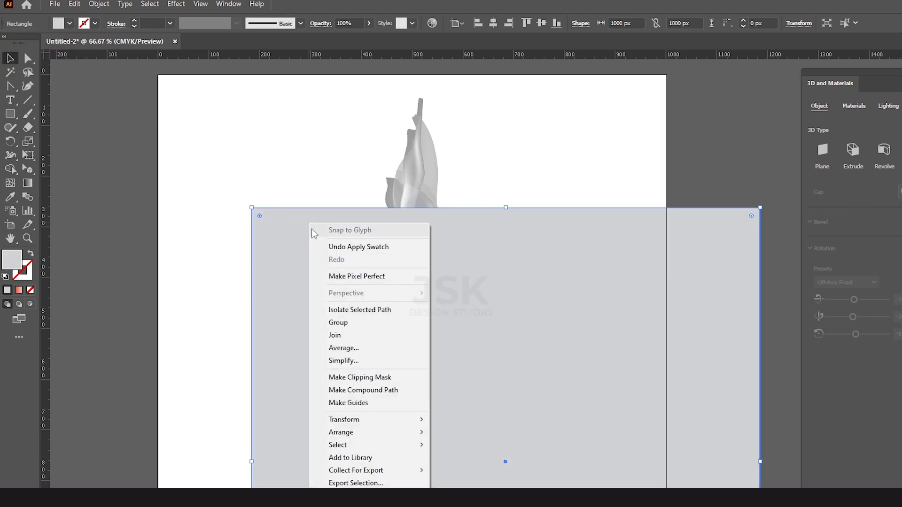
{"action": "mouse_move", "coordinate": [413, 432]}
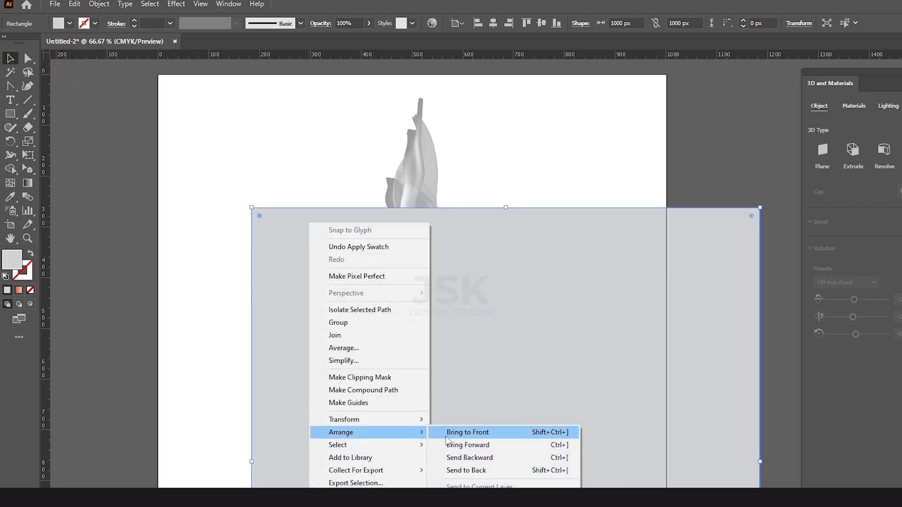
{"action": "left_click", "coordinate": [470, 473]}
{"action": "left_click", "coordinate": [493, 23]}
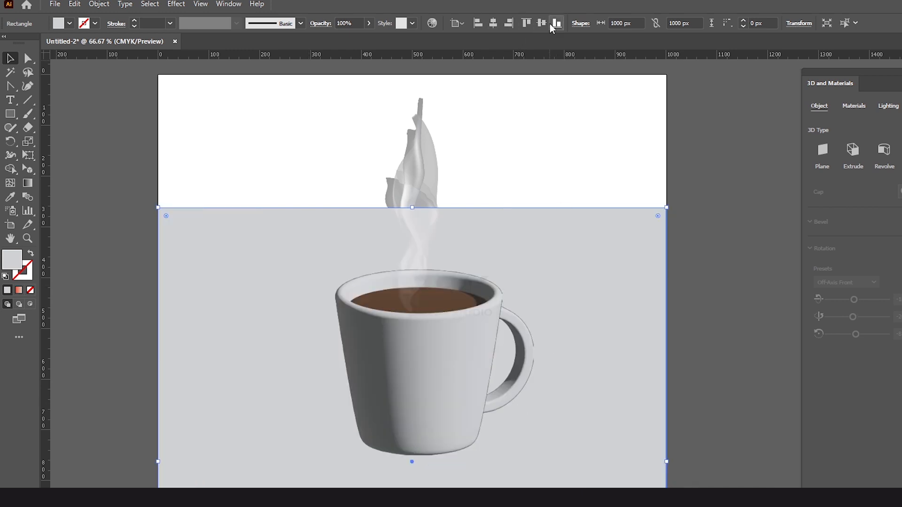
{"action": "left_click", "coordinate": [541, 23]}
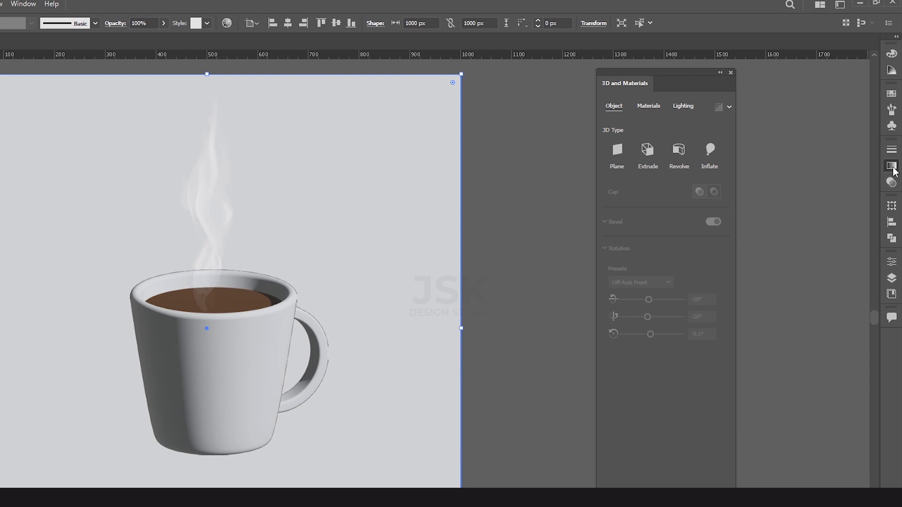
Apply a linear gradient to the background square's fill.
{"action": "left_click", "coordinate": [893, 167]}
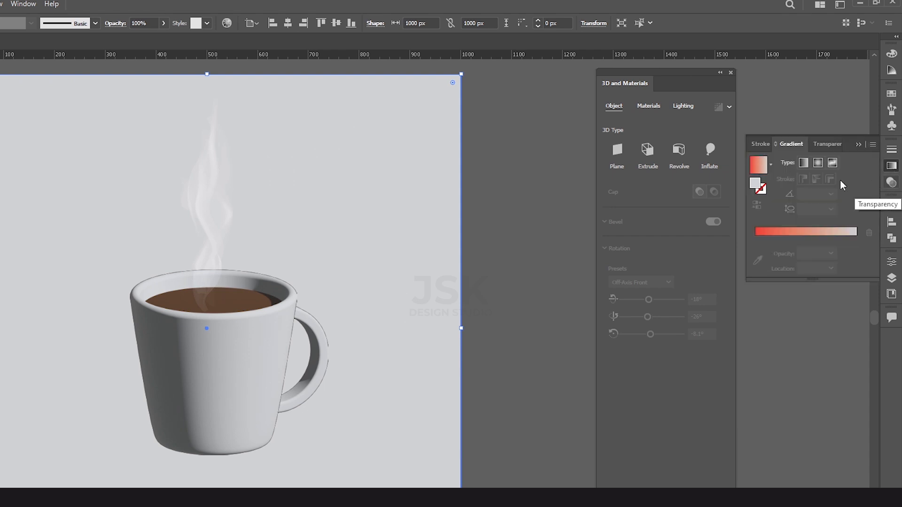
{"action": "left_click", "coordinate": [23, 6]}
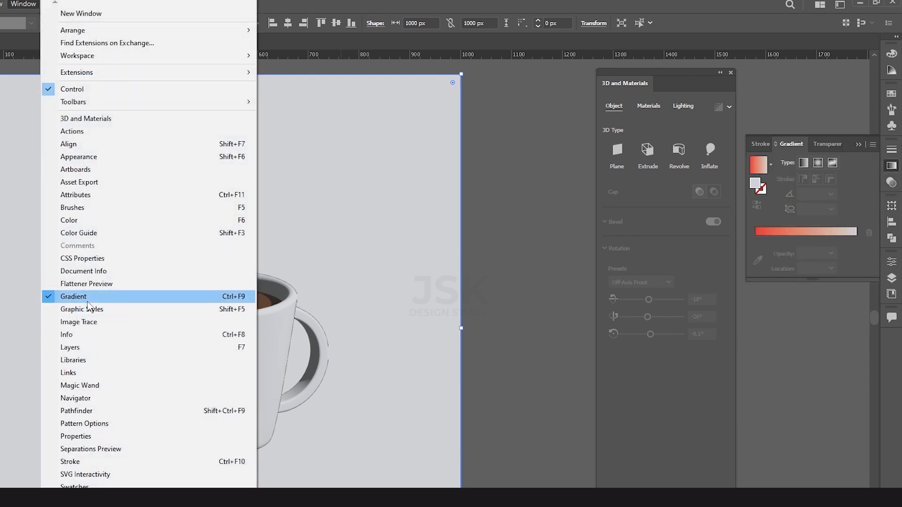
{"action": "left_click", "coordinate": [757, 188]}
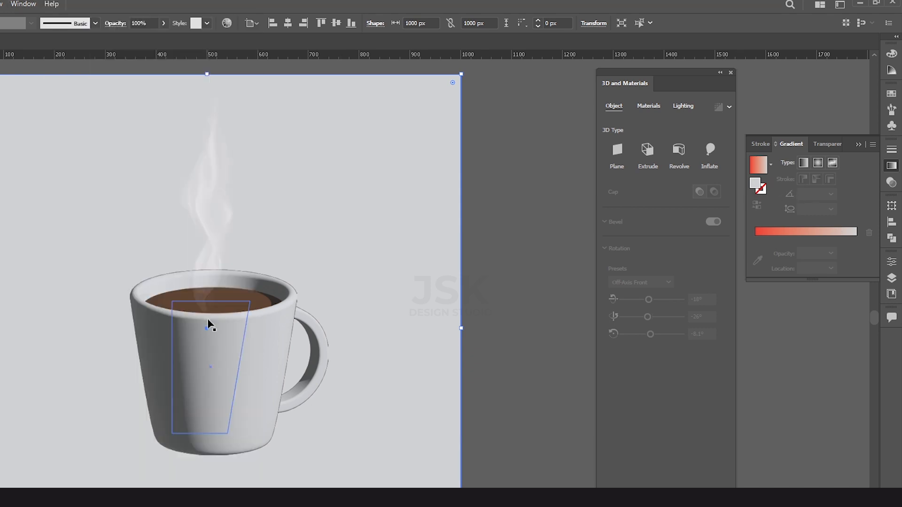
{"action": "left_click", "coordinate": [845, 232]}
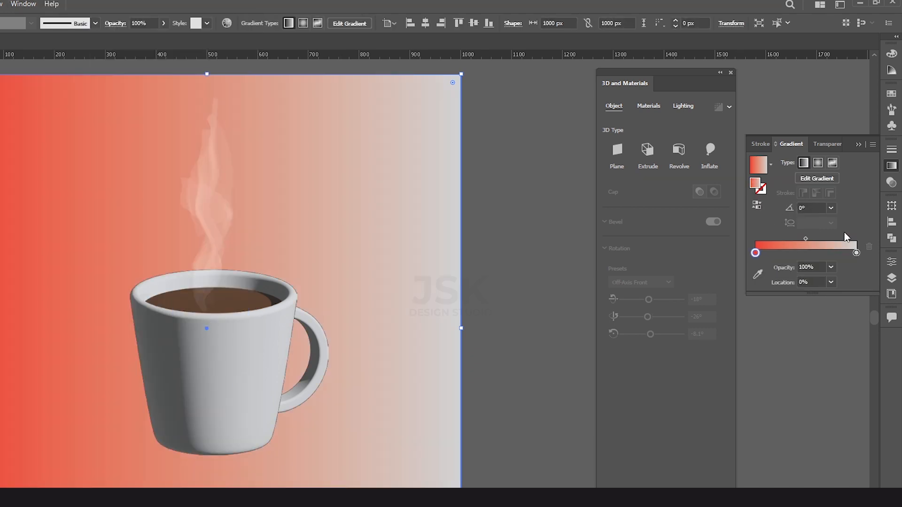
Recolor the gradient's red stop medium gray so the background blends from medium gray to light gray.
{"action": "double_click", "coordinate": [755, 253]}
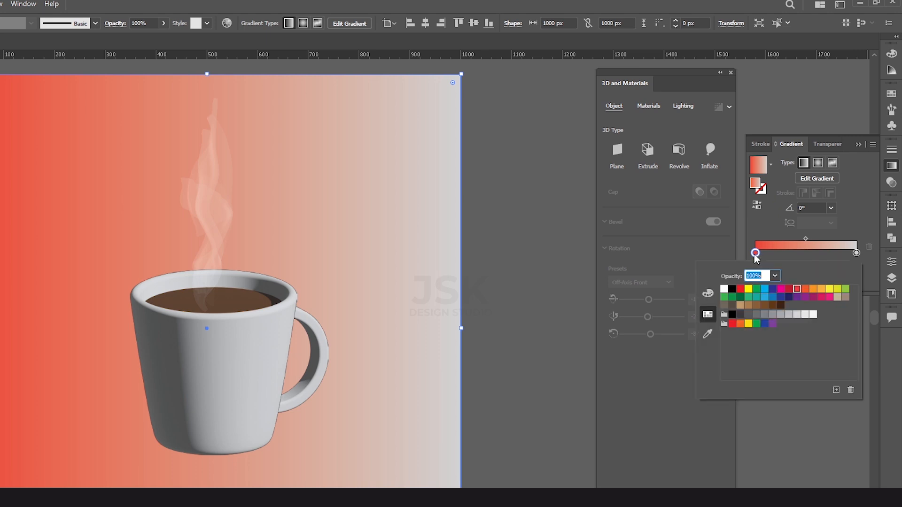
{"action": "left_click", "coordinate": [781, 314]}
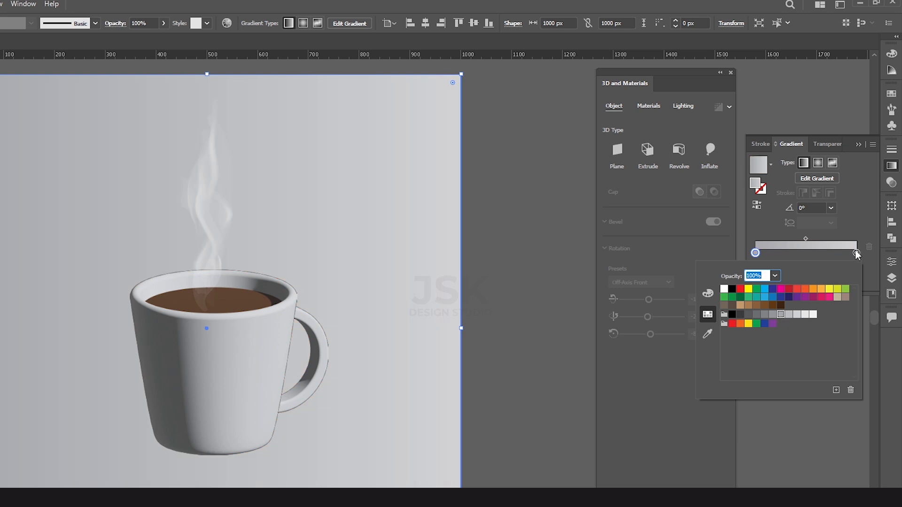
{"action": "left_click", "coordinate": [856, 254]}
{"action": "left_click", "coordinate": [856, 254]}
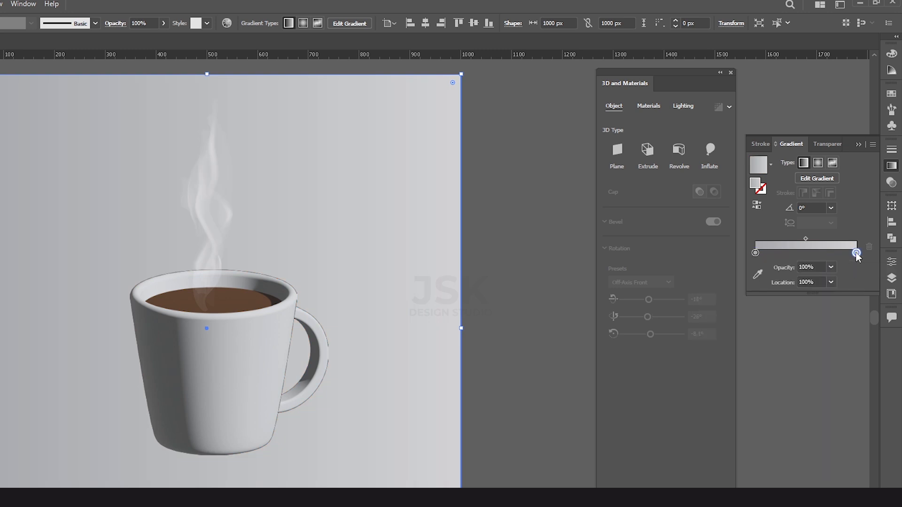
{"action": "double_click", "coordinate": [856, 254]}
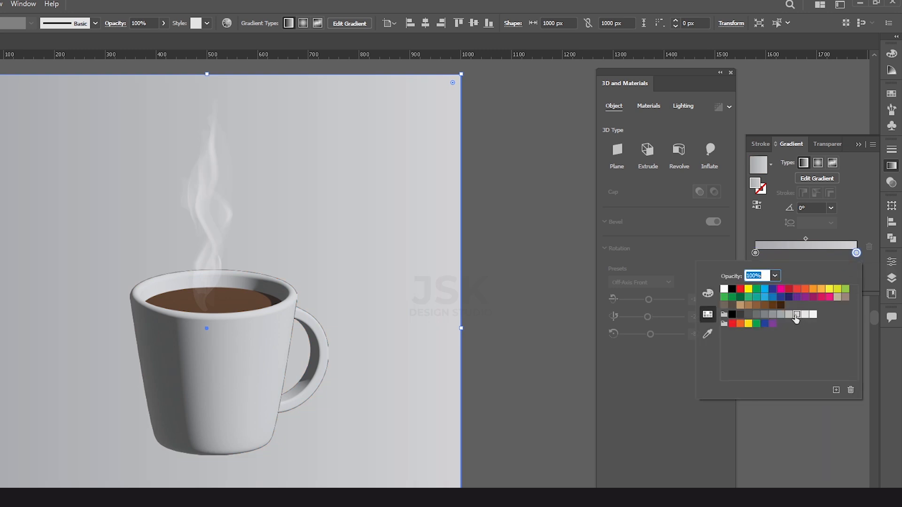
{"action": "left_click", "coordinate": [790, 219]}
Try a gradient angle of -90° on the background square.
{"action": "left_click", "coordinate": [808, 207]}
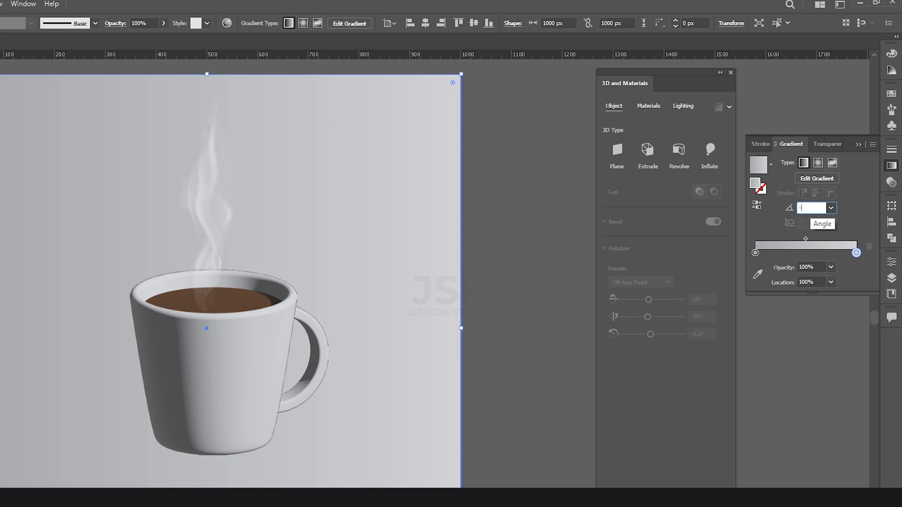
{"action": "type", "text": "-90"}
{"action": "key", "text": "Return"}
Set the background gradient's angle to 90° and deselect the square.
{"action": "left_click", "coordinate": [810, 207]}
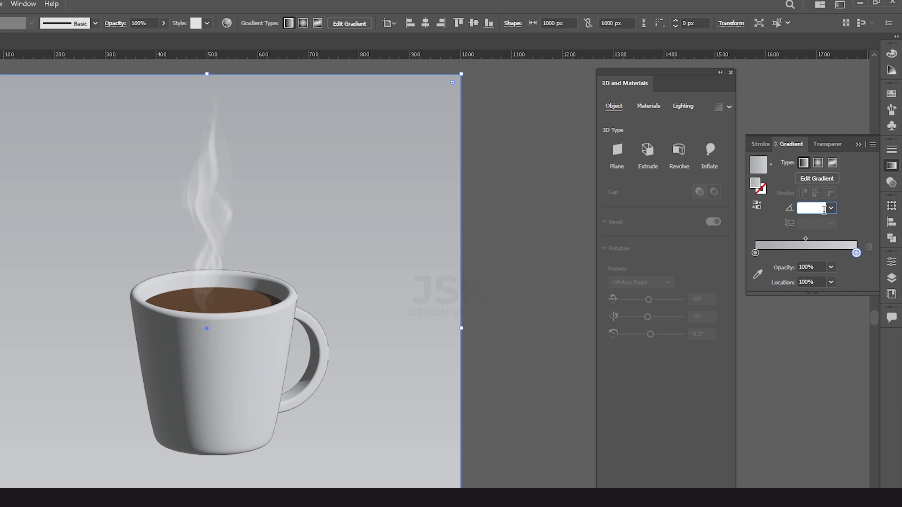
{"action": "key", "text": "Return"}
{"action": "left_click", "coordinate": [538, 275]}
{"action": "scroll", "coordinate": [274, 287], "scroll_direction": "up", "scroll_amount": 1}
{"action": "left_click_drag", "start_coordinate": [286, 270], "coordinate": [350, 289]}
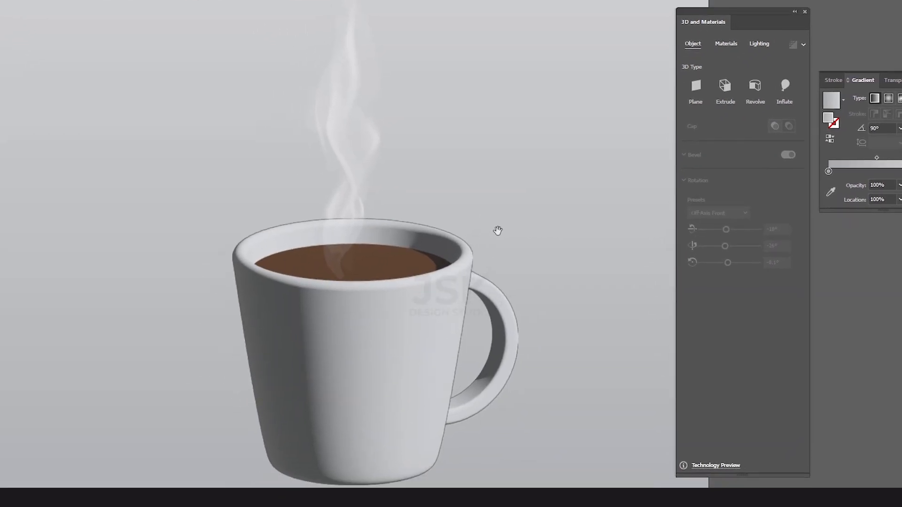